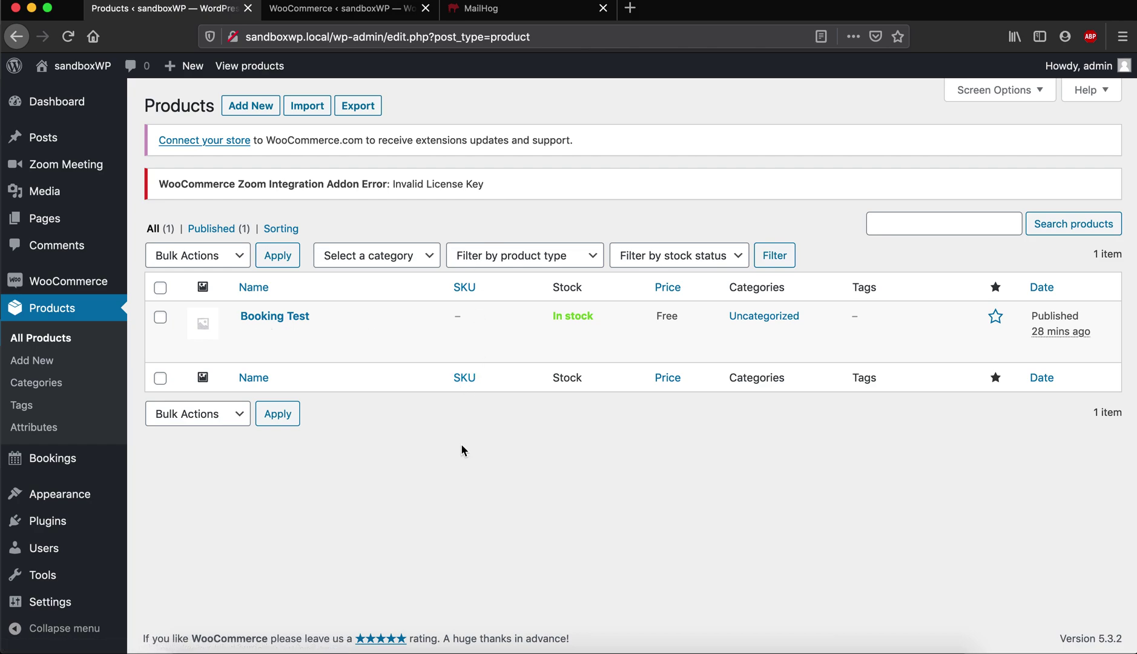
Step: Point out the installed WooCommerce, WooCommerce Bookings and Zoom integration for WooCommerce Booking plugins
left_click(94, 524, "super")
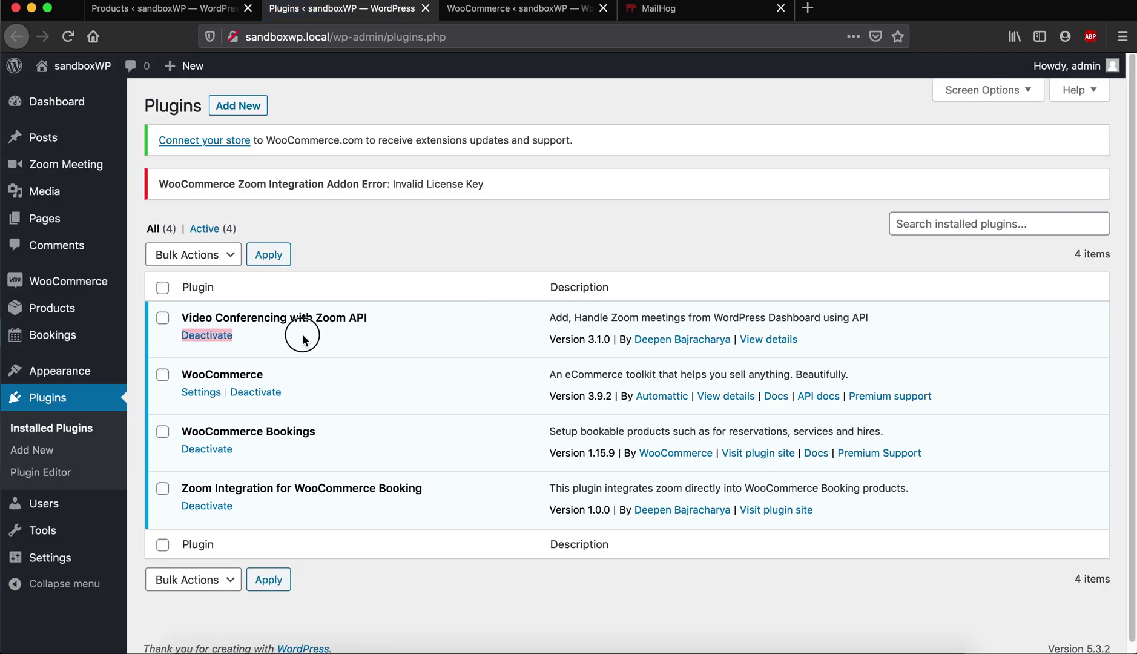
double_click(254, 374)
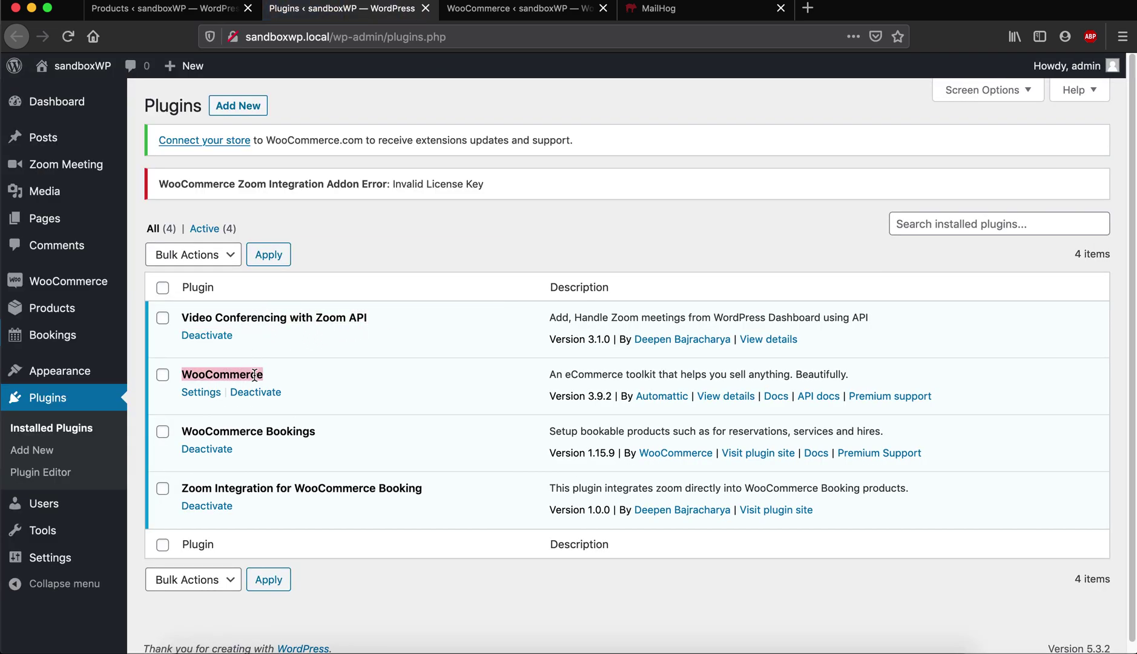
double_click(320, 431)
left_click(381, 463)
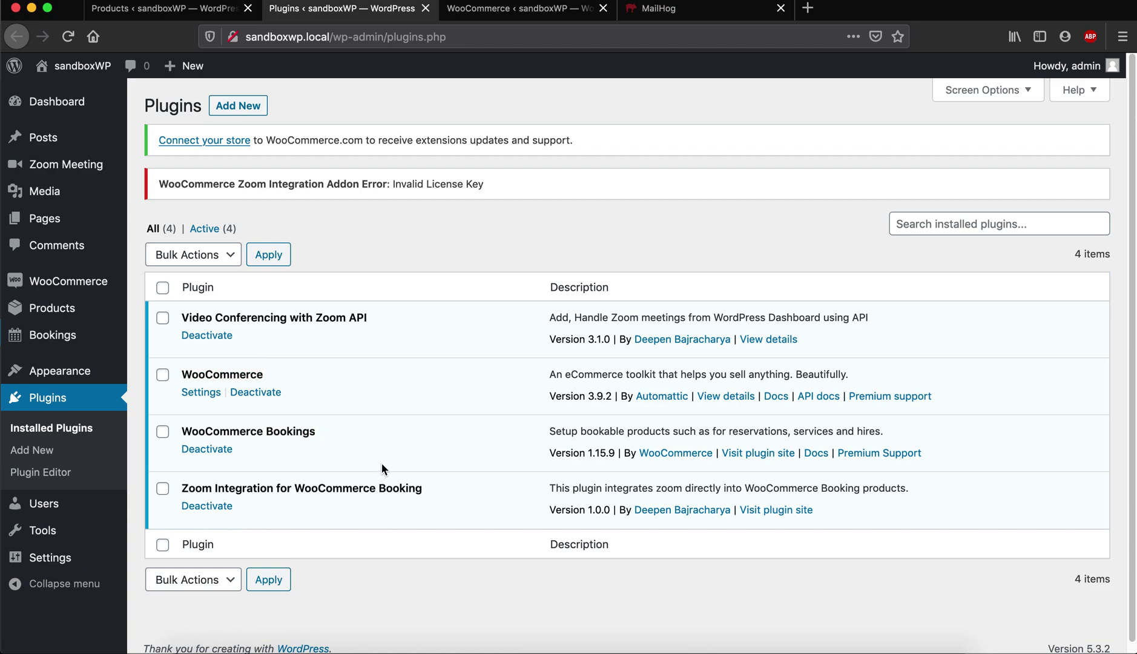
left_click_drag(426, 489, 295, 489)
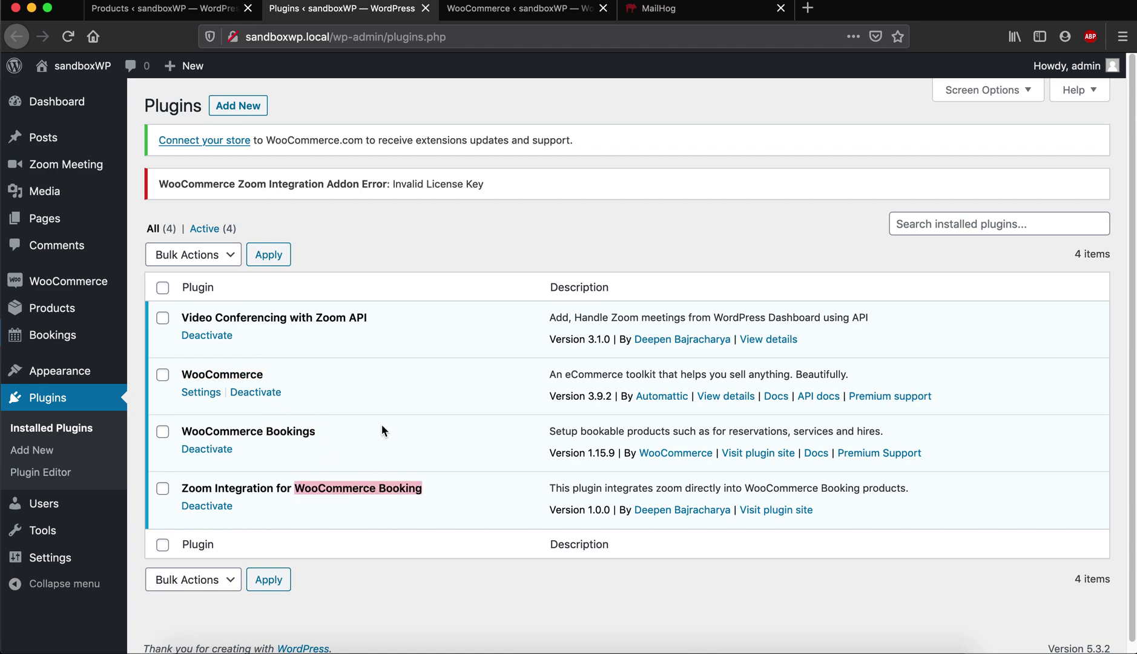
left_click(382, 430)
key("super+w")
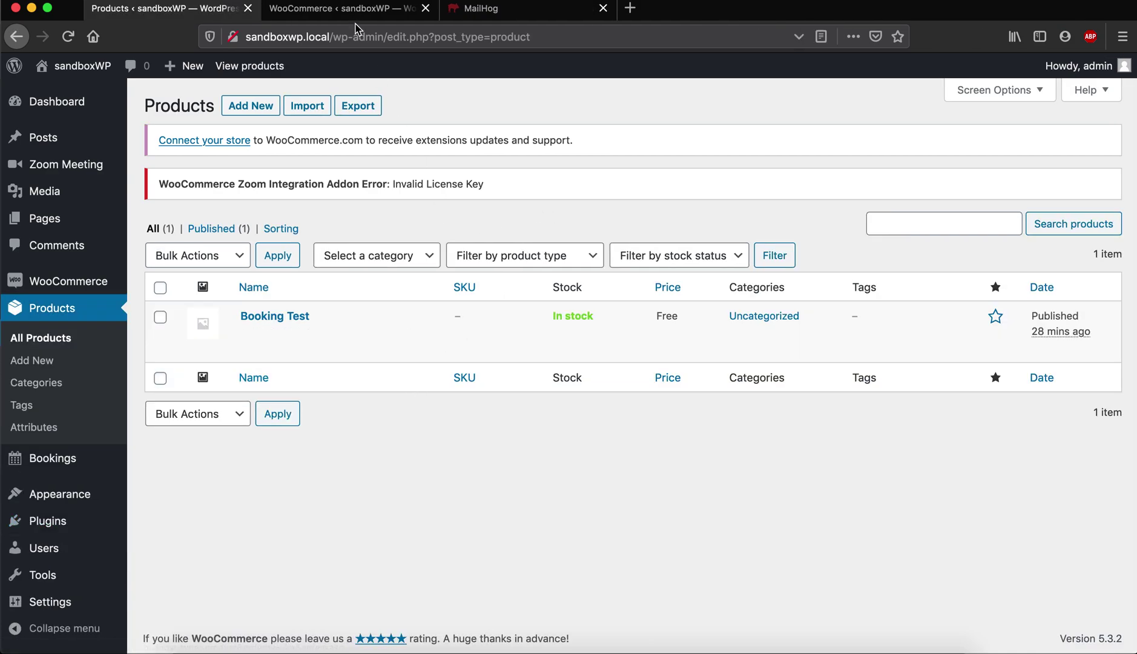
Step: Open the Booking Test product page and pick February 20 with the 1:00 am slot
mouse_move(290, 335)
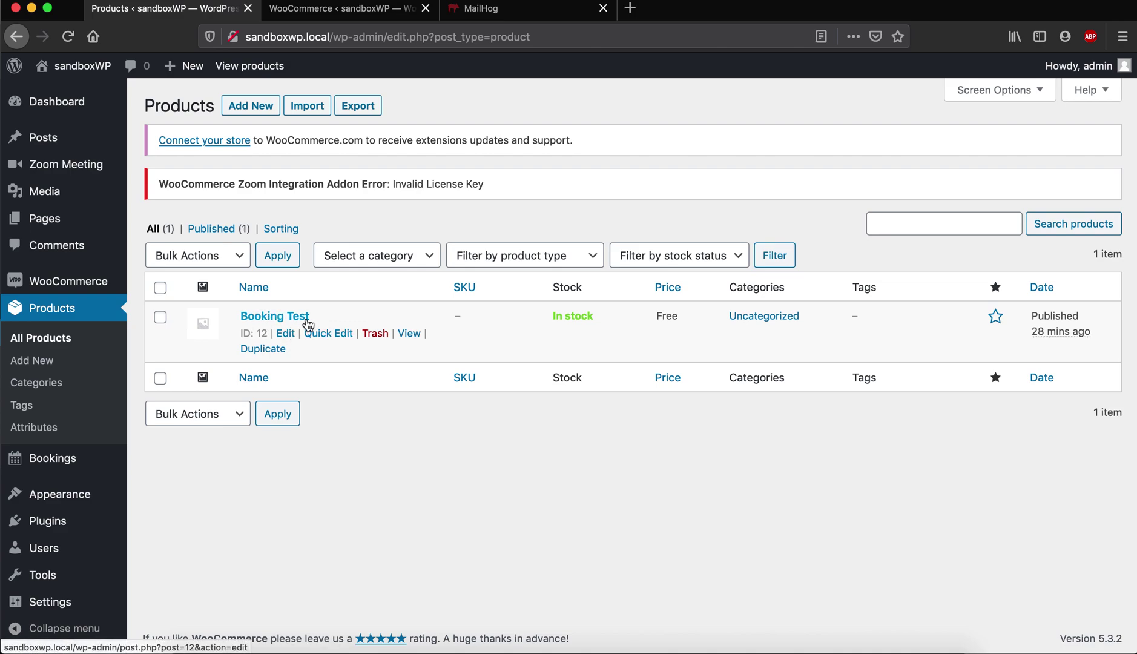
middle_click(408, 333)
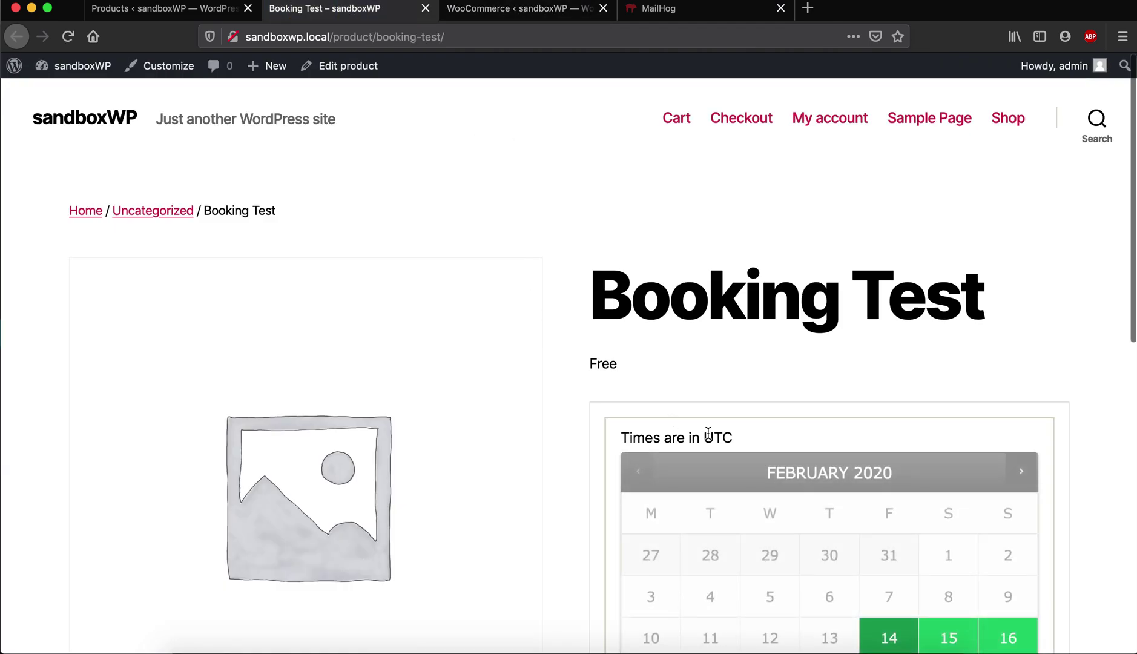
scroll(787, 460, "down", 4)
left_click(829, 469)
scroll(839, 470, "down", 2)
left_click(839, 470)
Step: Book the February 20, 1:00 am slot and view the cart
scroll(834, 470, "down", 5)
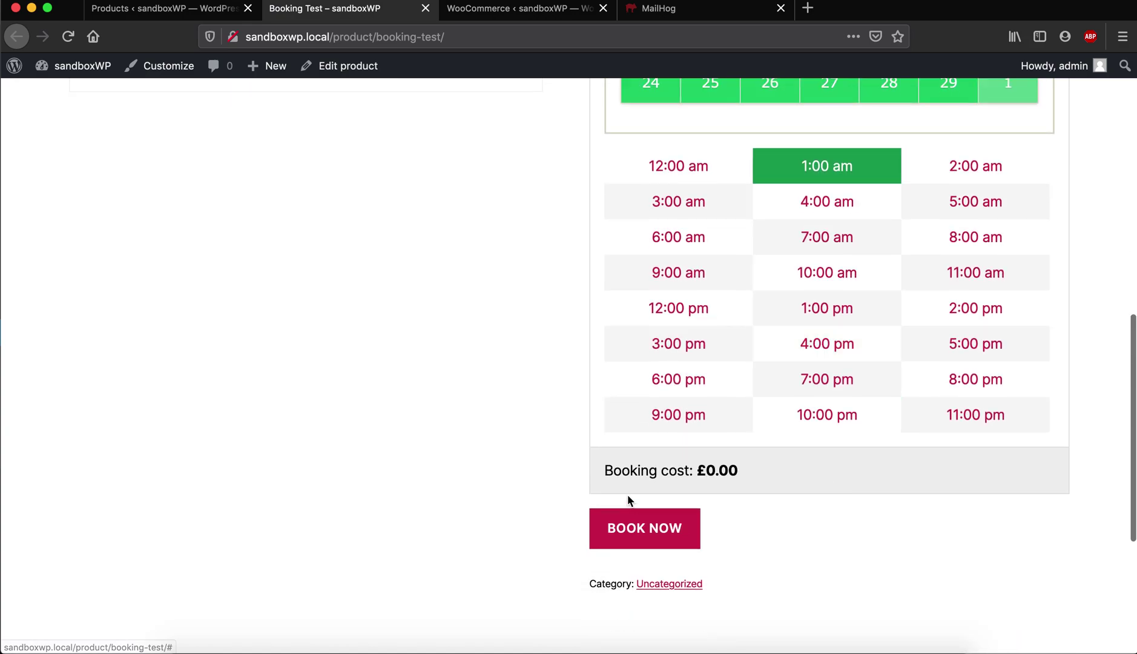
left_click(642, 528)
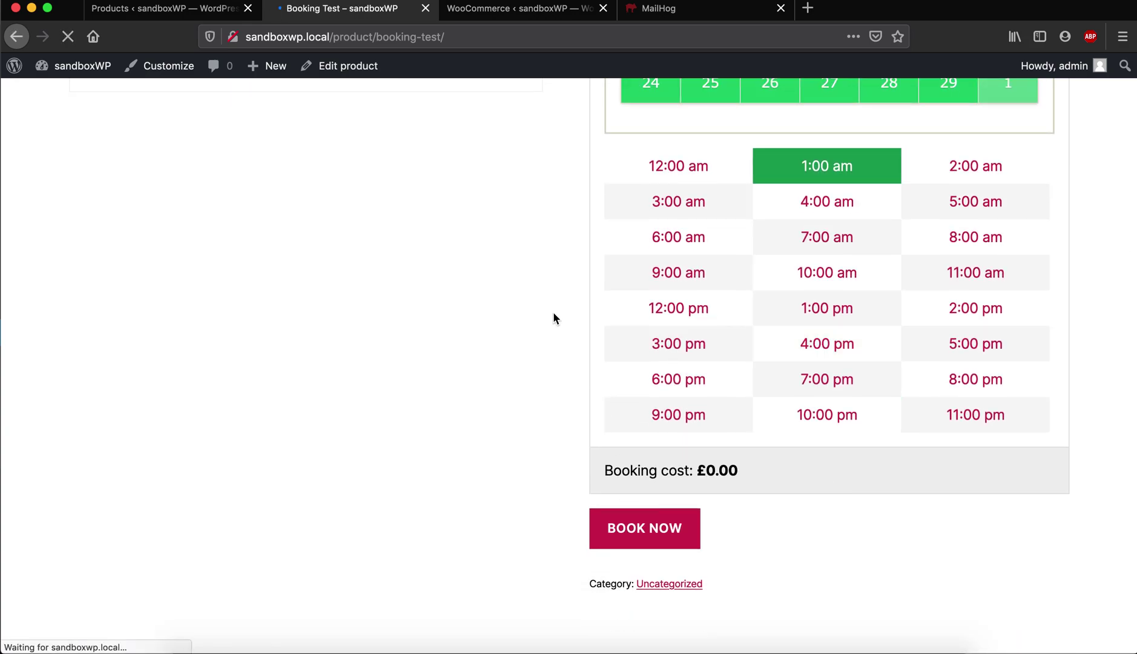
scroll(553, 315, "down", 4)
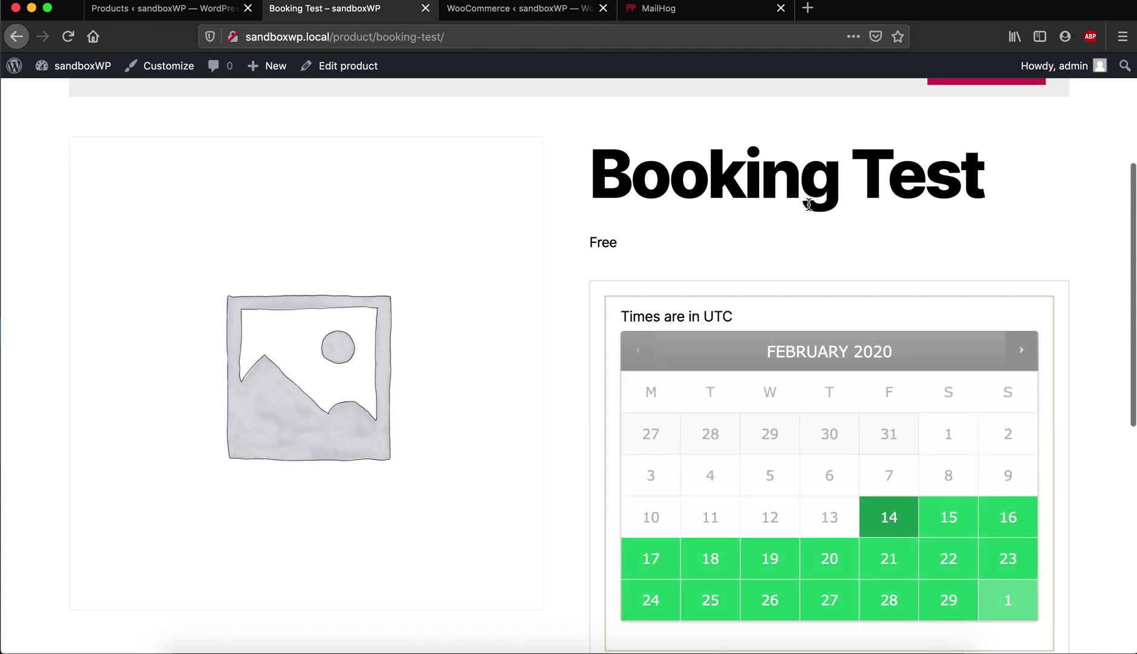
scroll(808, 205, "up", 3)
left_click(984, 216)
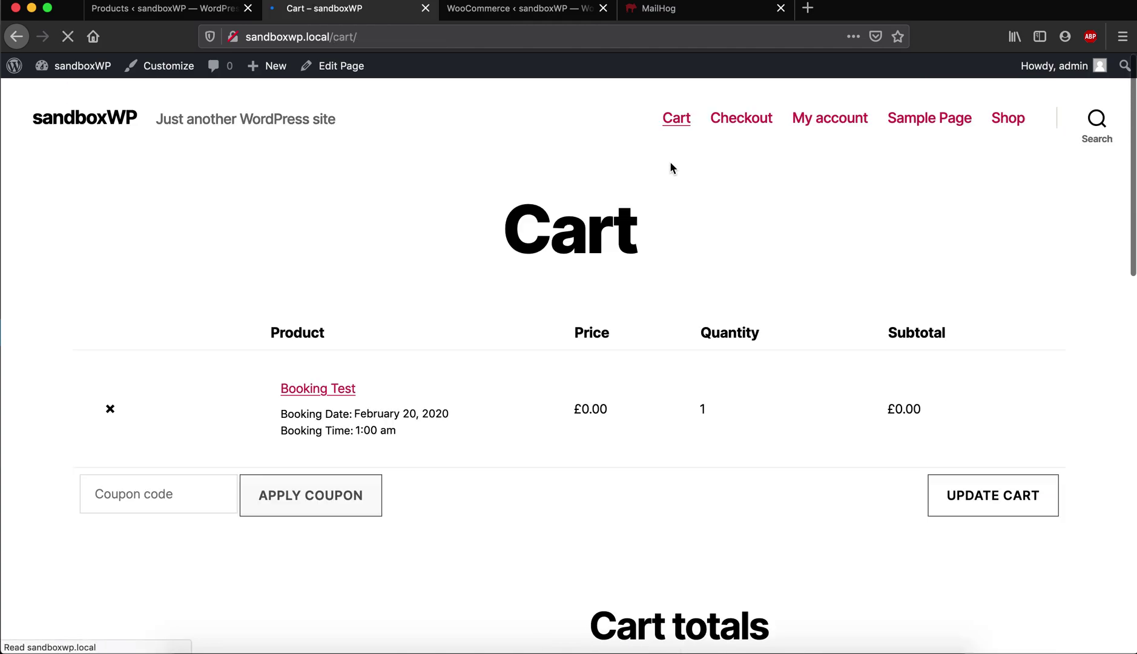
Step: Proceed from the cart to checkout and place the Booking Test order with the prefilled billing details
scroll(714, 549, "down", 5)
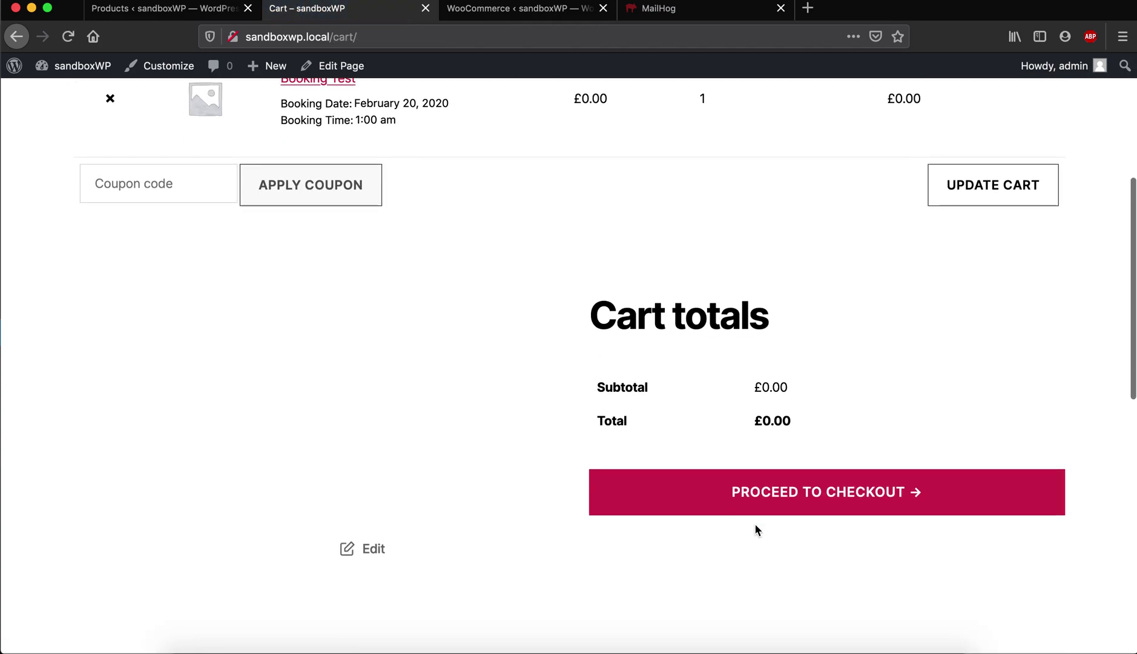
left_click(766, 497)
scroll(624, 362, "up", 3)
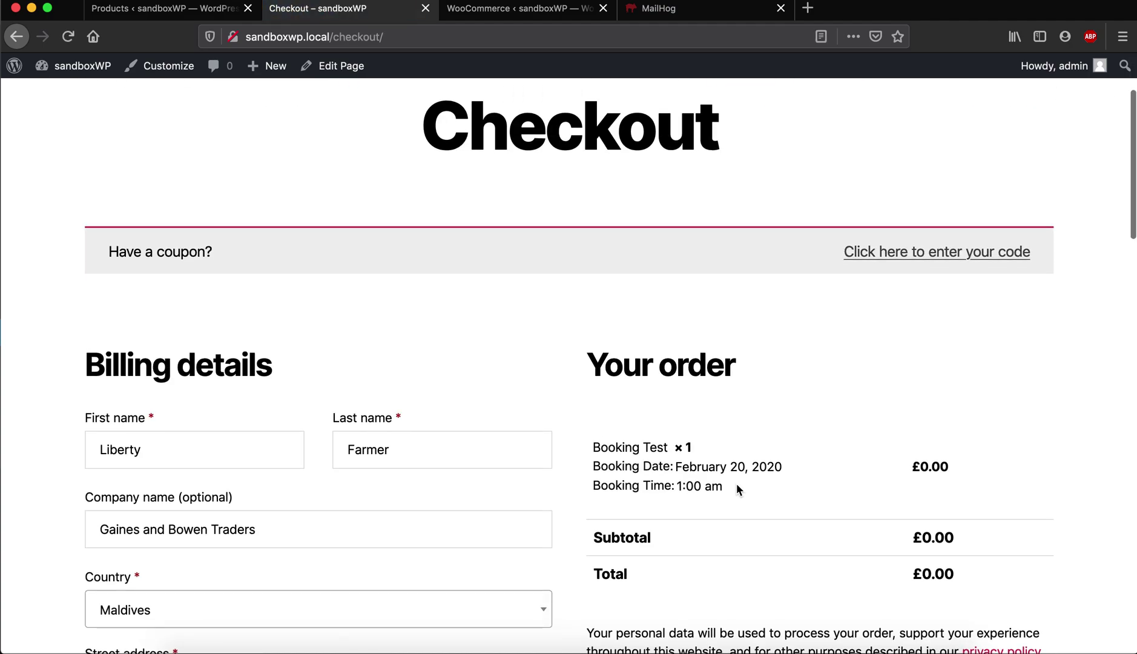
scroll(736, 487, "down", 3)
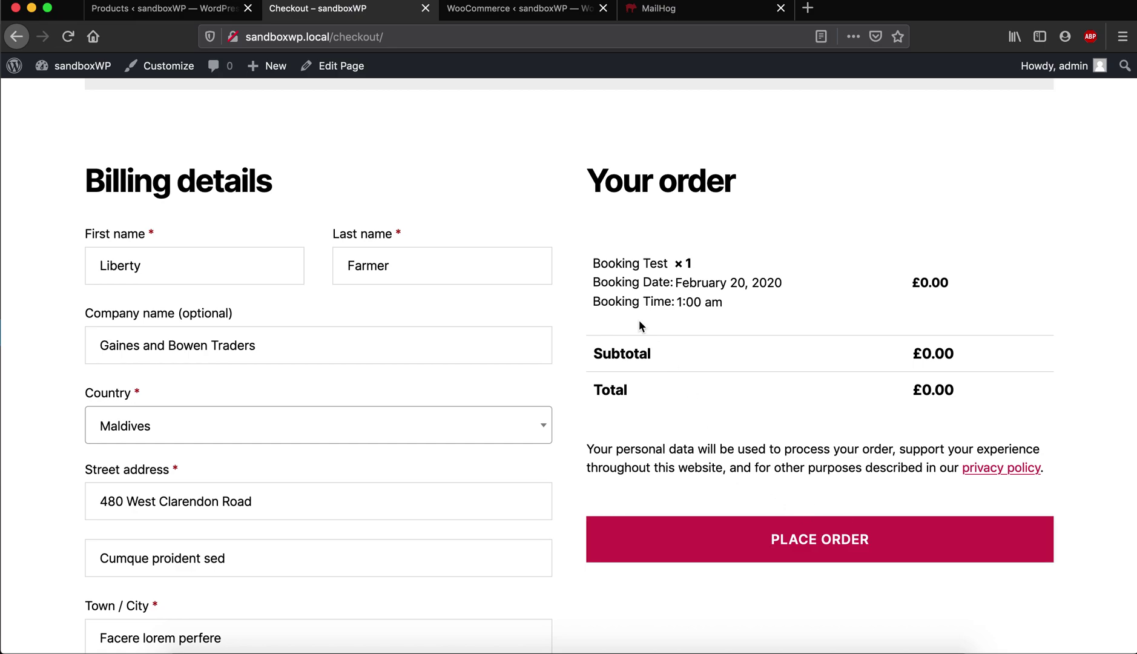
left_click(789, 535)
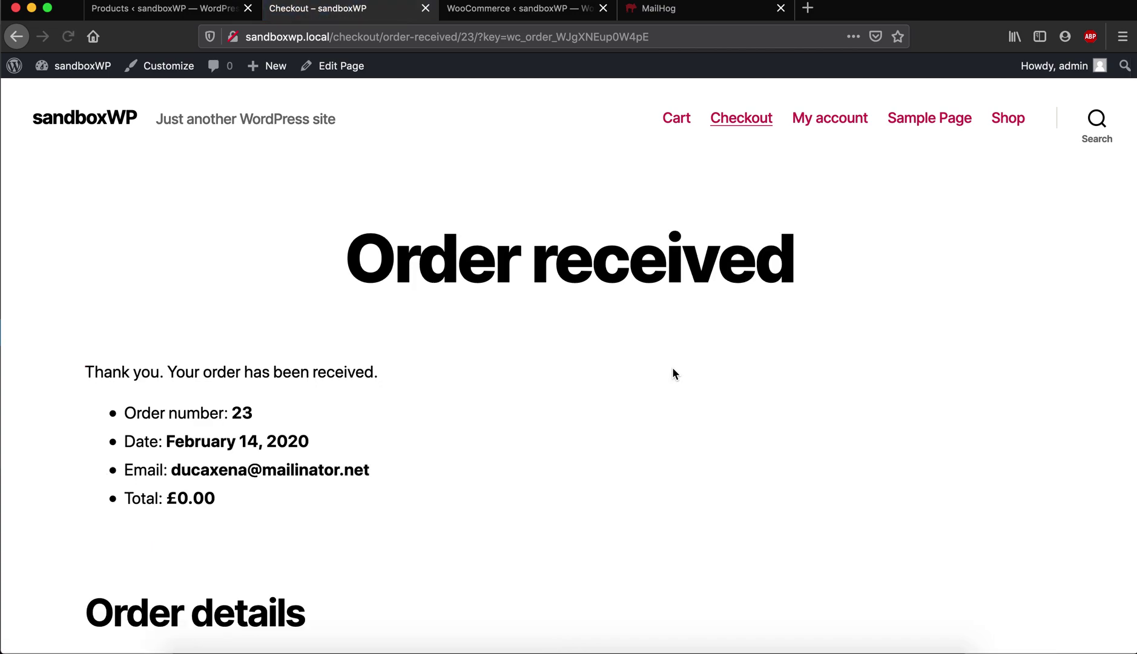
Step: Scroll to Order details, point out the join-this-booking line and open its Zoom meeting link
scroll(515, 366, "down", 5)
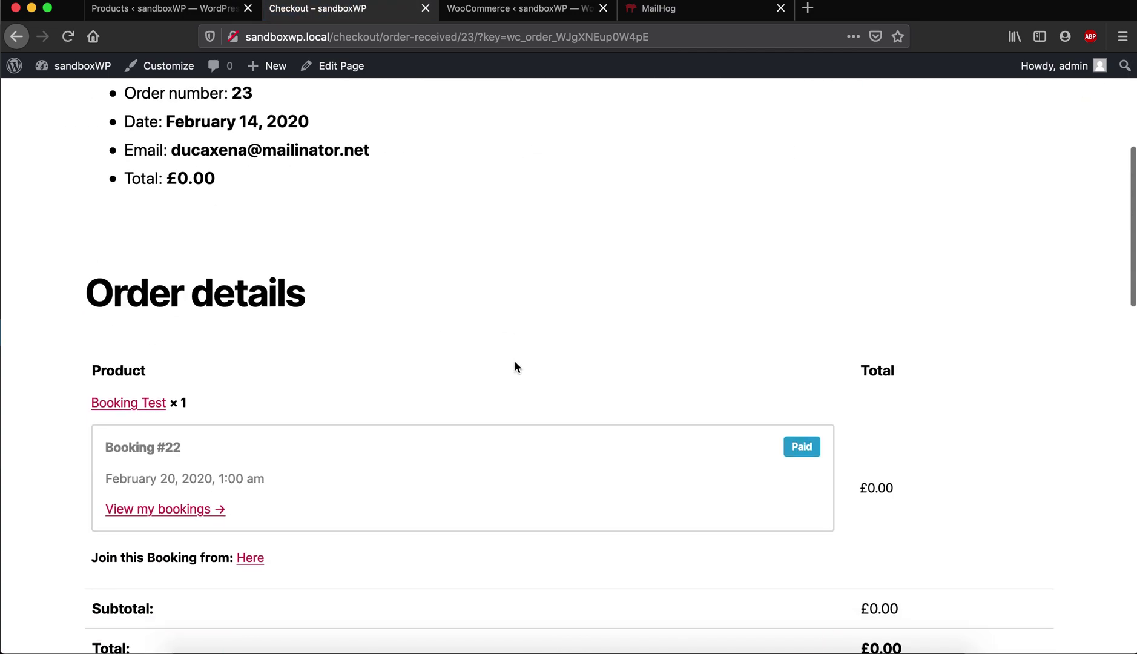
scroll(342, 252, "down", 2)
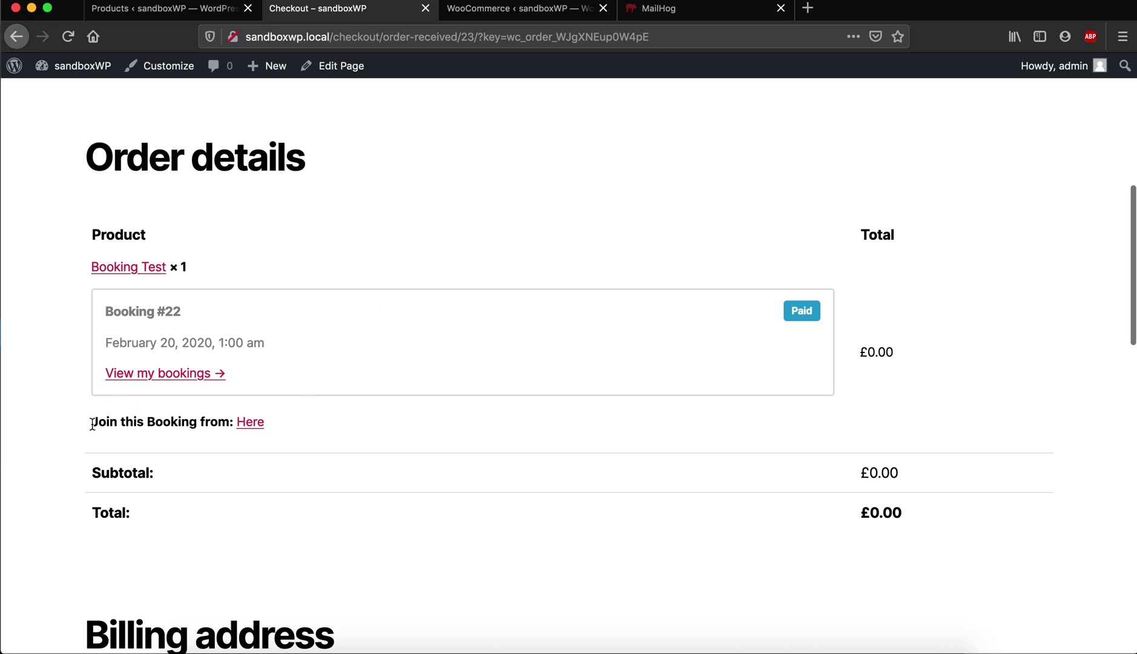
left_click_drag(92, 424, 219, 424)
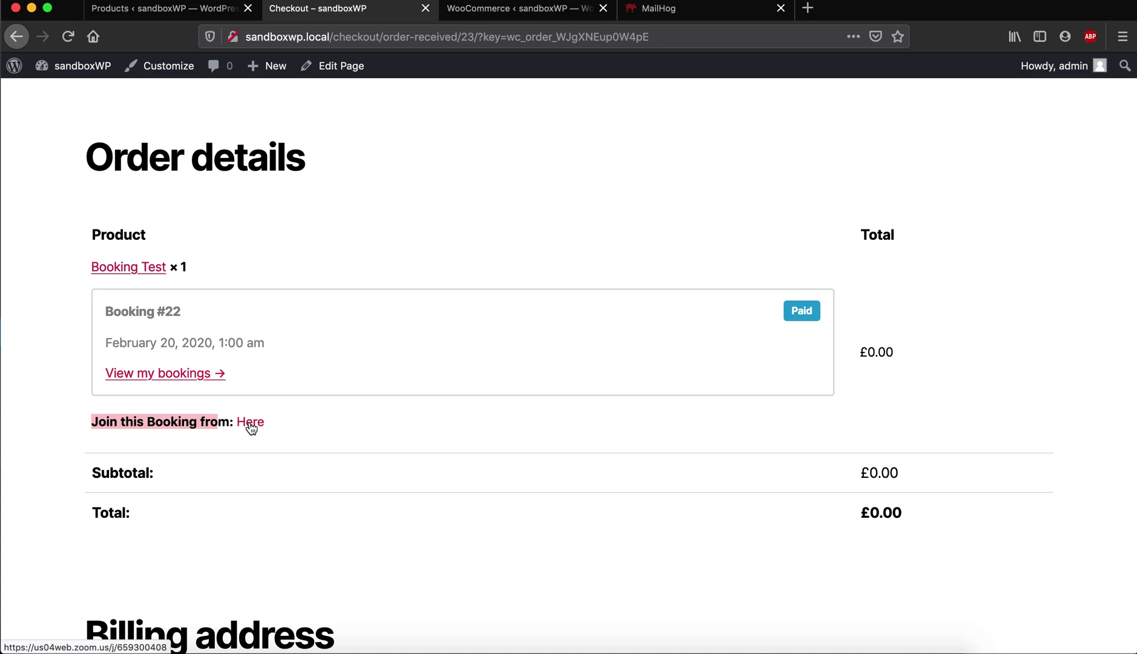
left_click(250, 423)
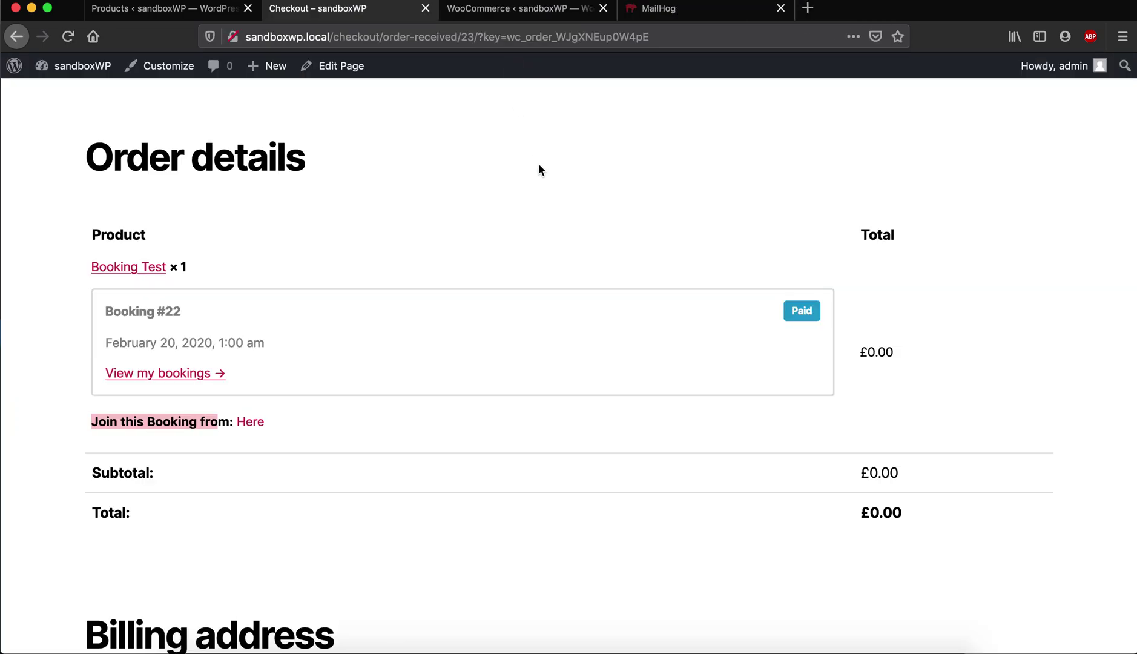
left_click(364, 369)
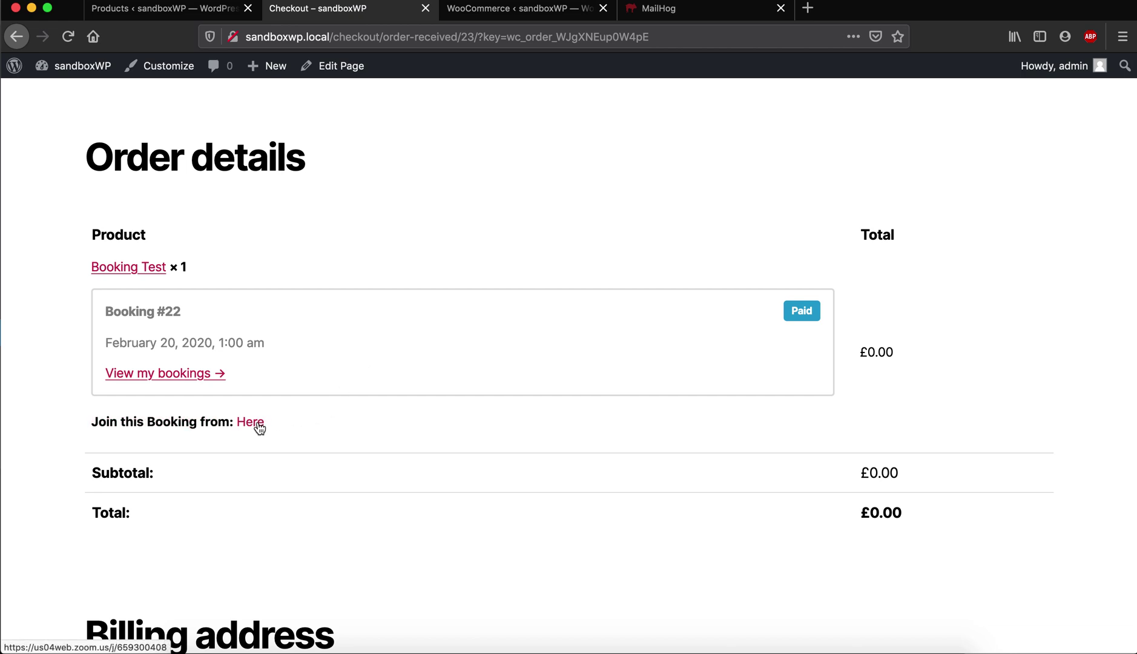
Step: Point out the 'Join this Booking from: Here' link again on the order confirmation
scroll(409, 480, "up", 2)
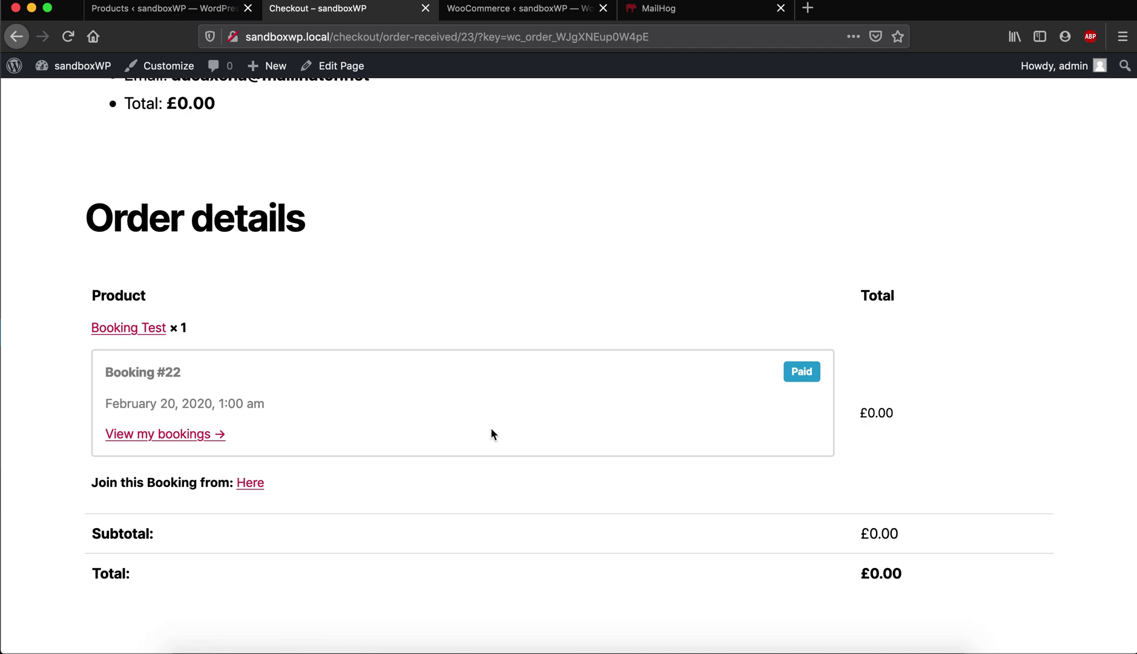
scroll(415, 435, "up", 3)
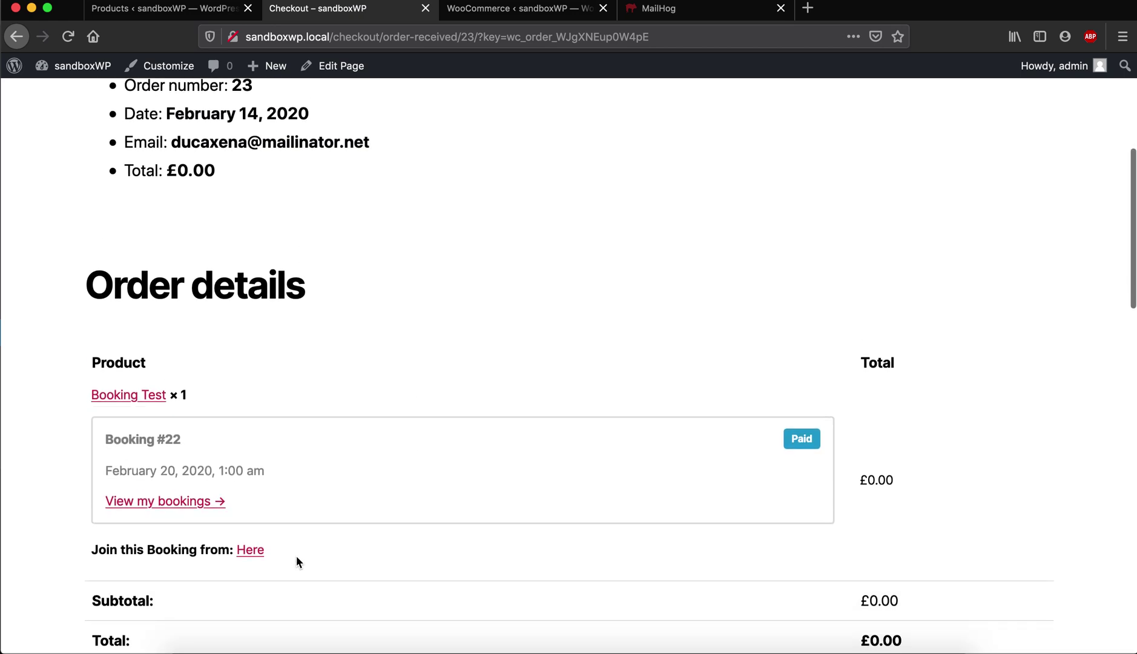
left_click_drag(264, 549, 91, 546)
left_click(376, 447)
scroll(376, 447, "up", 5)
Step: Open order #23 from the orders list and check its status stays Processing
left_click(160, 9)
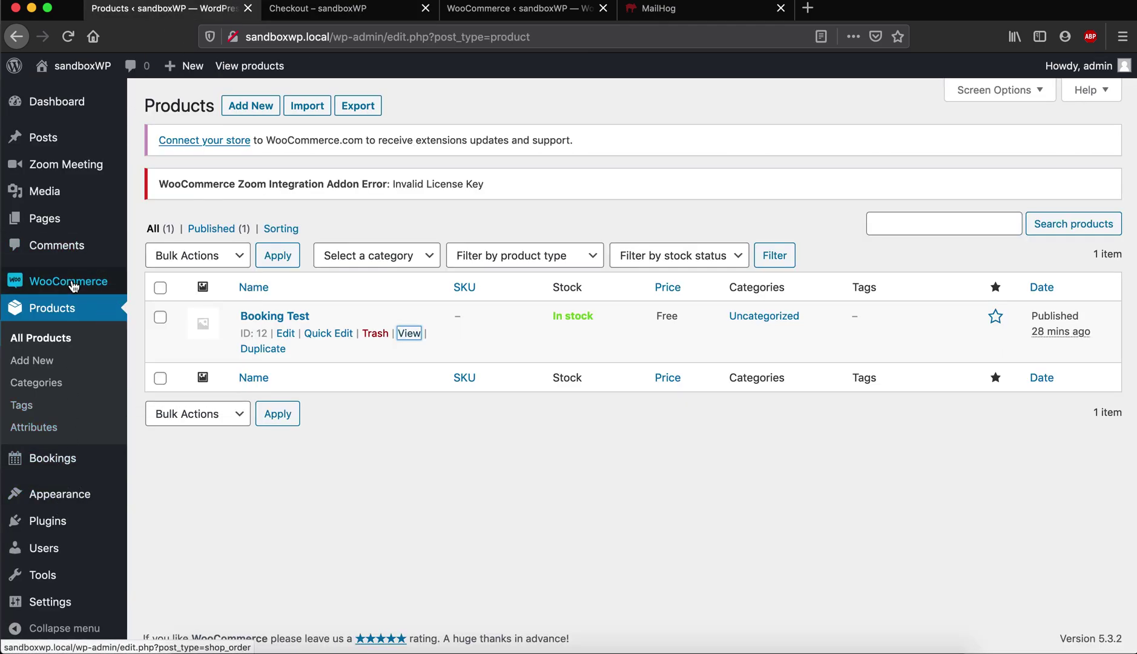
mouse_move(73, 282)
left_click(146, 289, "super")
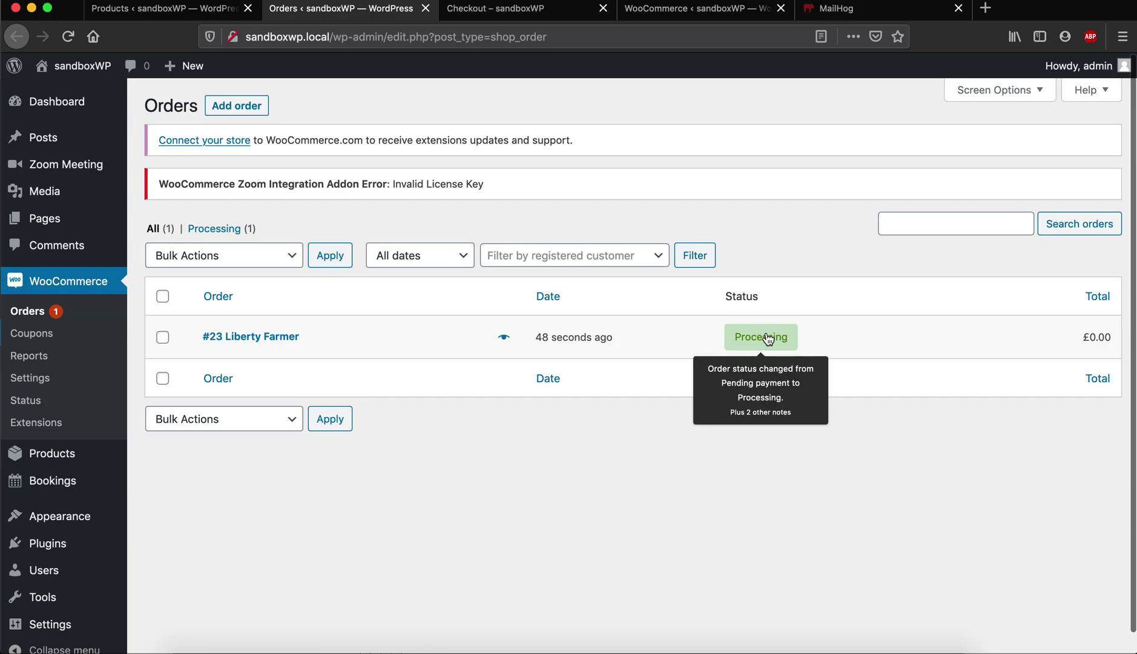
left_click(279, 336)
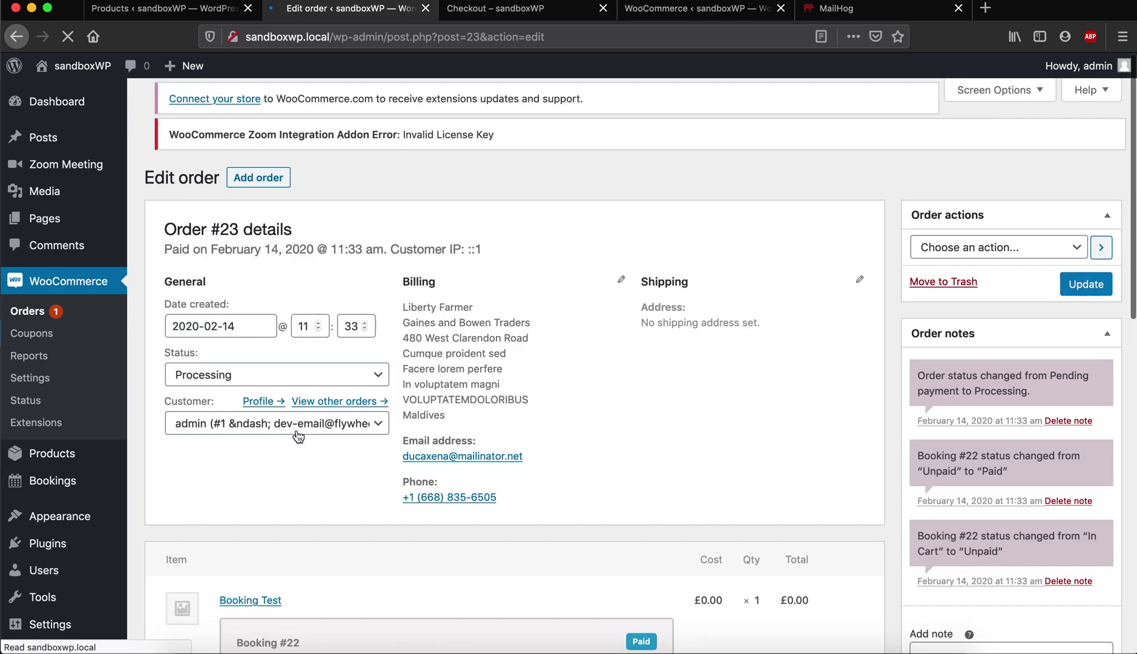
left_click(254, 393)
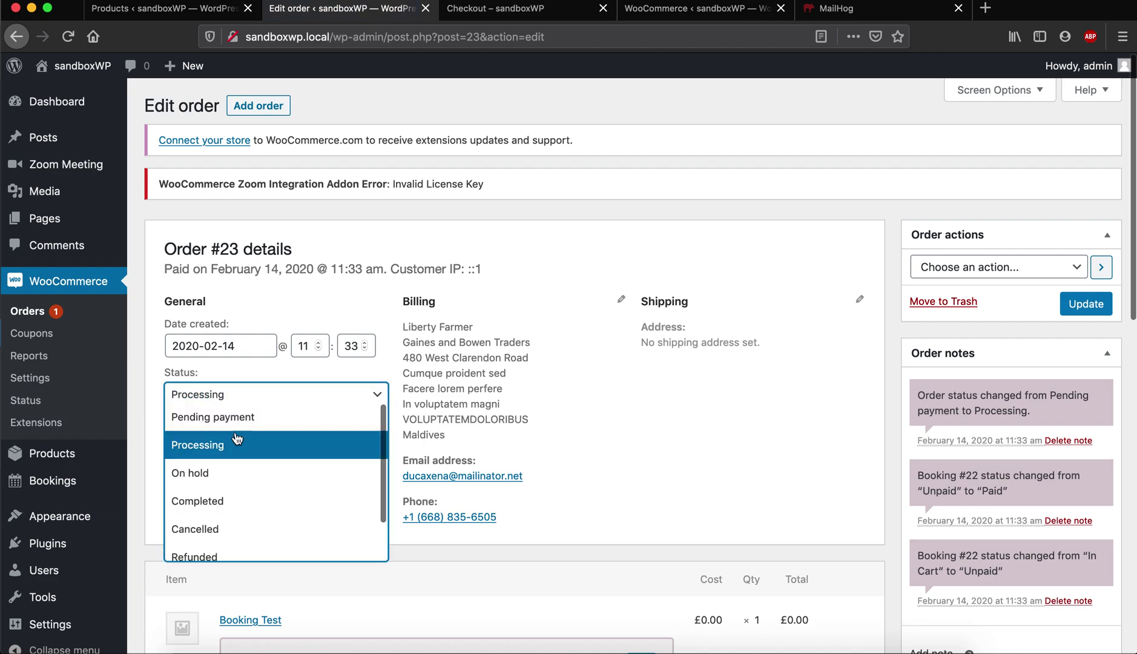
Step: Open the bookings list in a new tab, close it, and return to the order-received page
mouse_move(44, 491)
left_click(52, 483, "super")
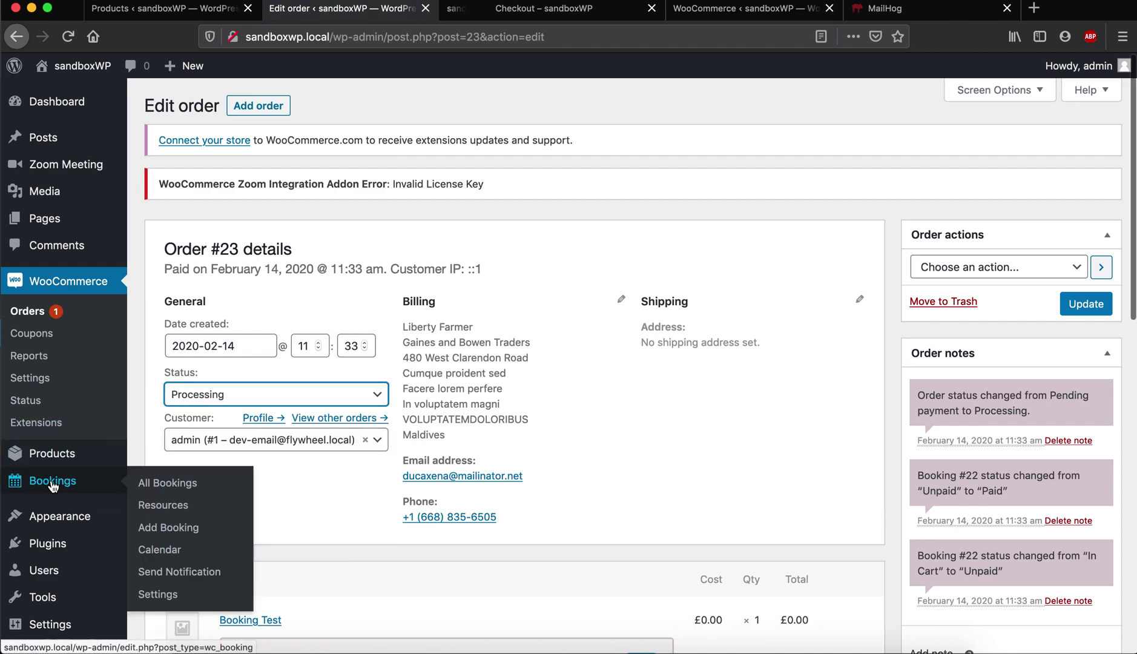
left_click(568, 9)
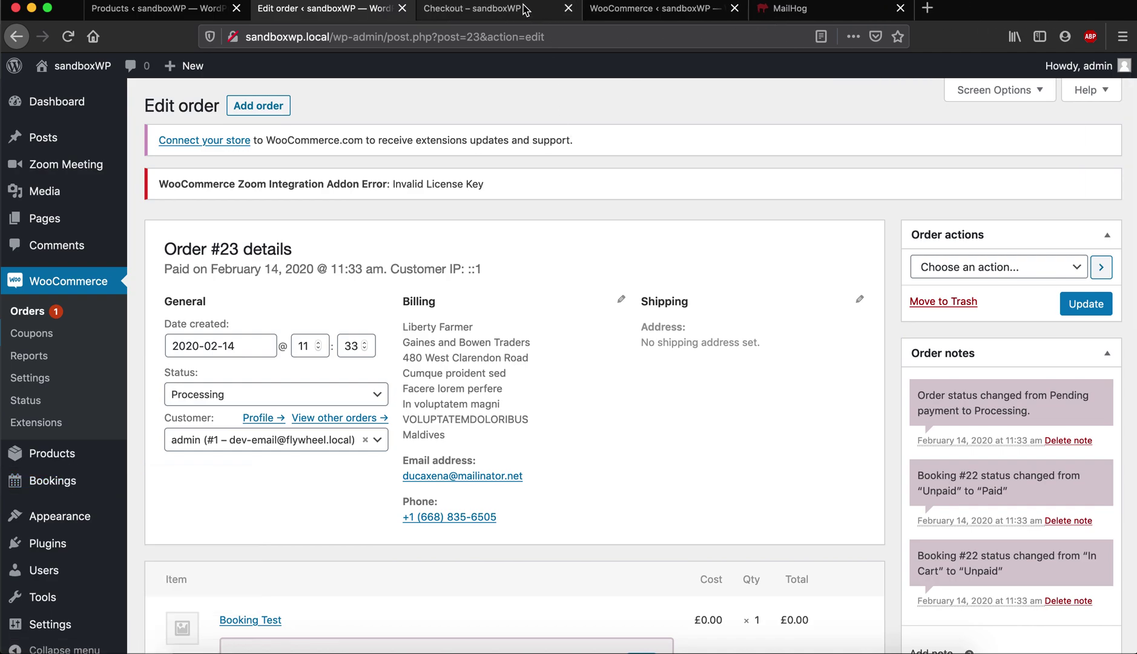
left_click(579, 10)
Step: Read the New order #23 email in MailHog, then go back to the inbox
left_click(795, 14)
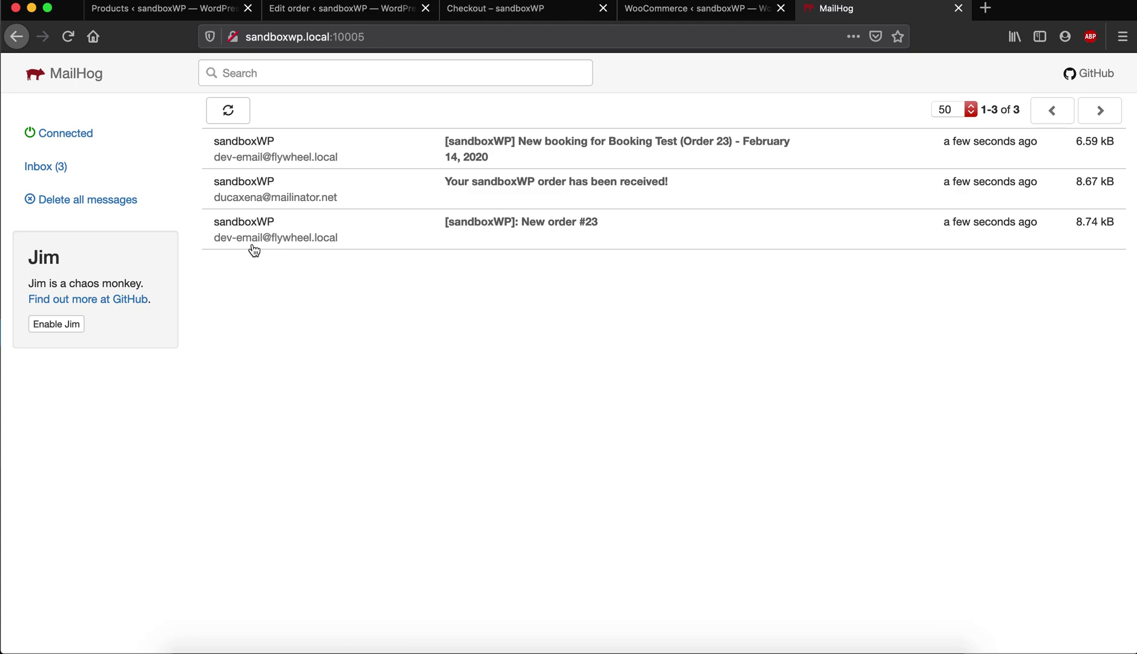
left_click(356, 245)
scroll(572, 460, "down", 5)
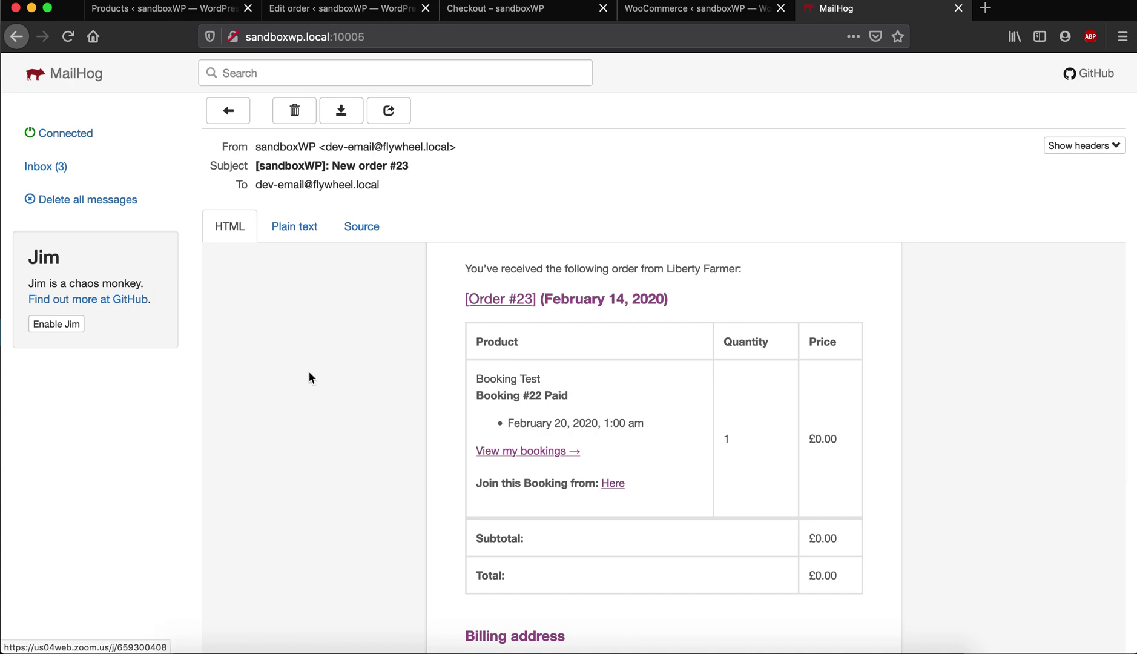
left_click(53, 175)
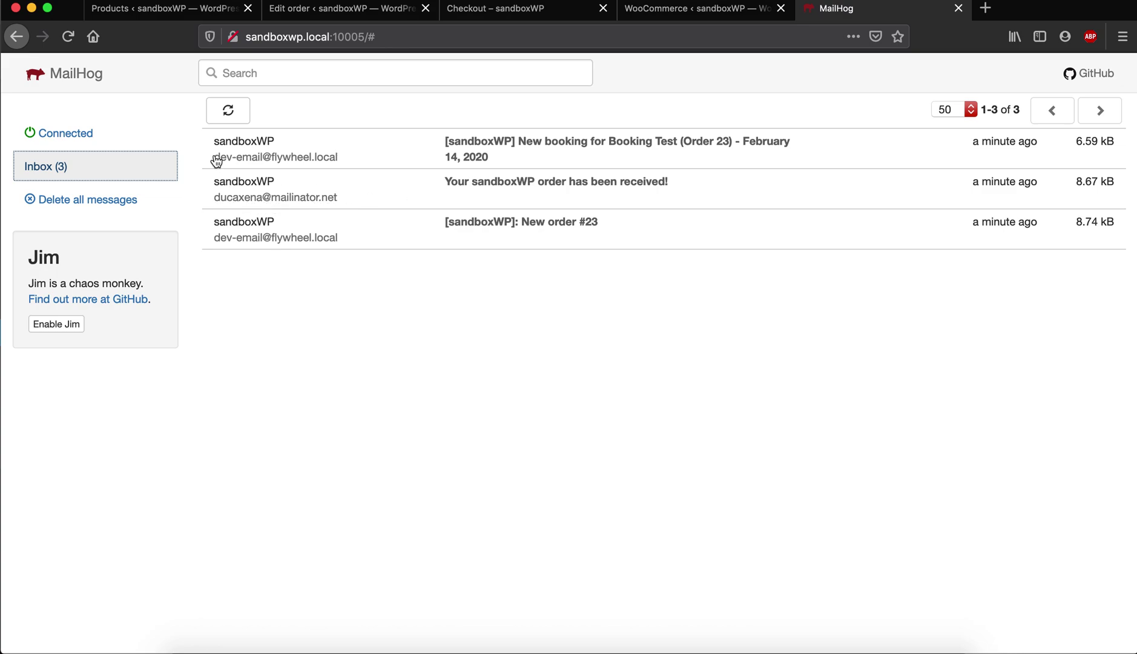
Step: Read the customer's order-received email, confirming Booking #22 is Paid
left_click(362, 200)
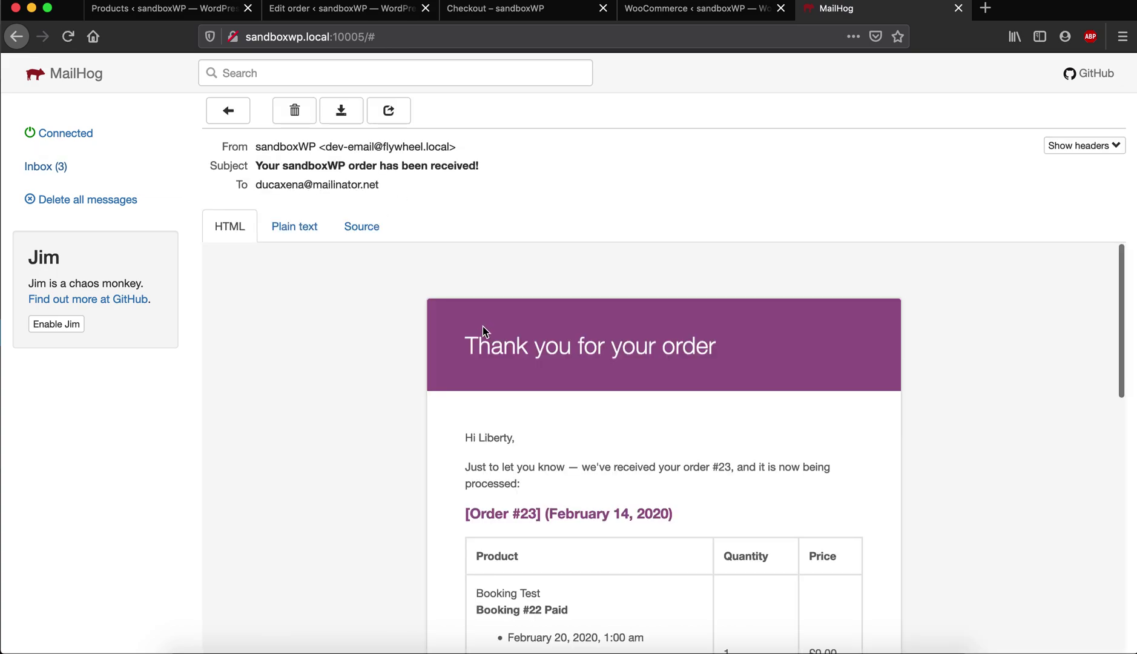
scroll(482, 327, "down", 5)
scroll(483, 327, "up", 2)
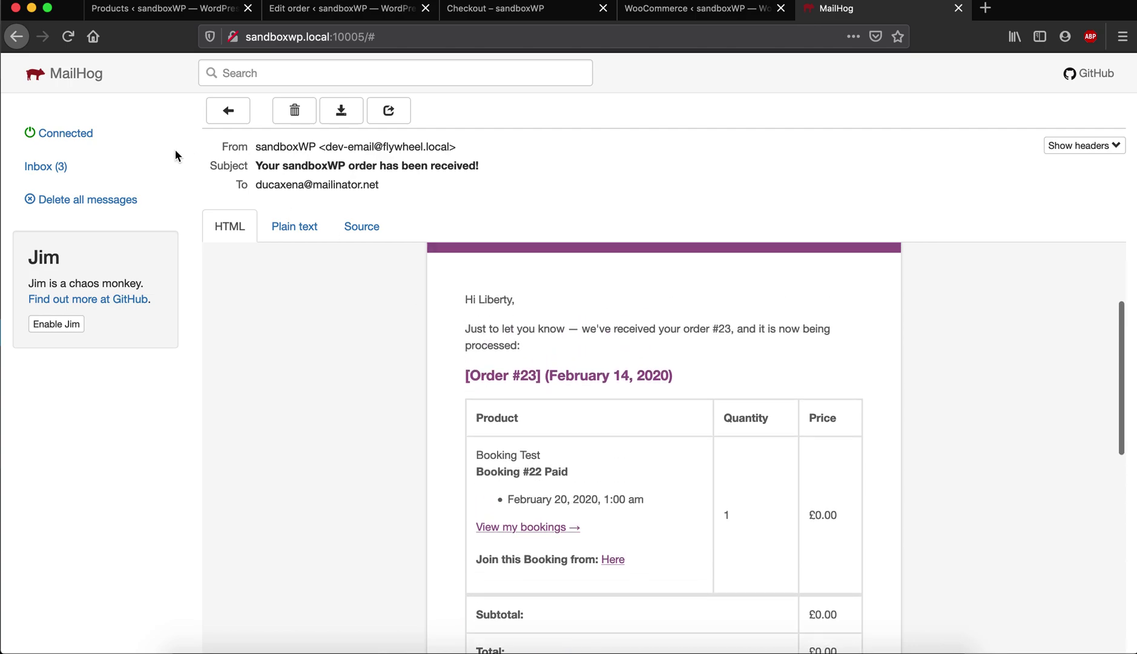
left_click(124, 166)
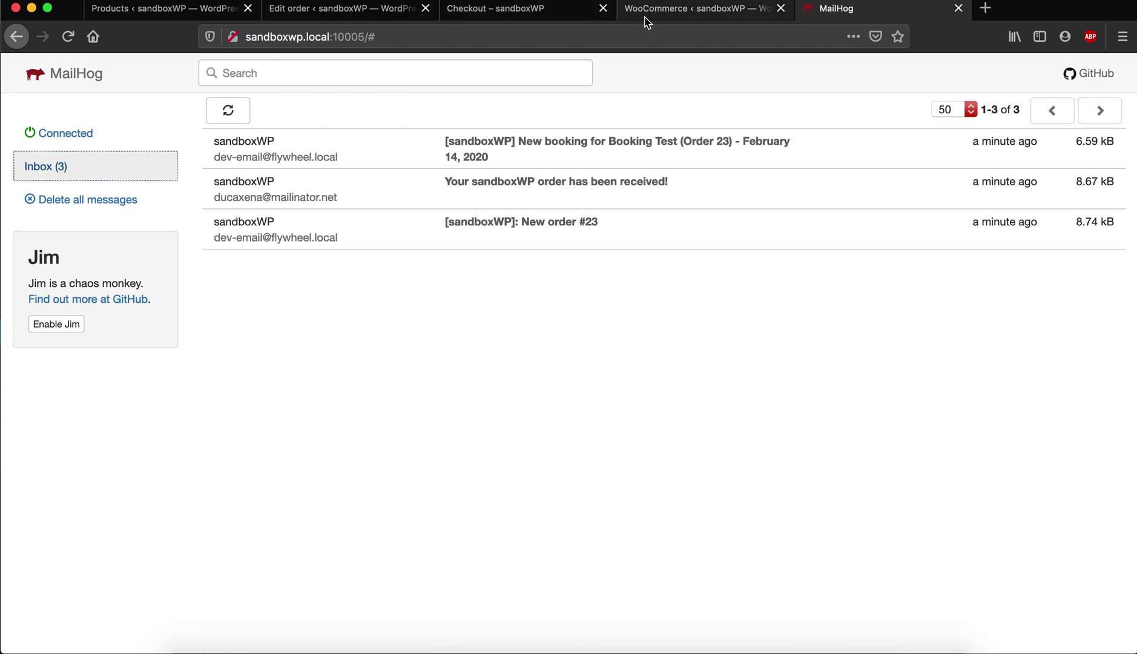
left_click(645, 12)
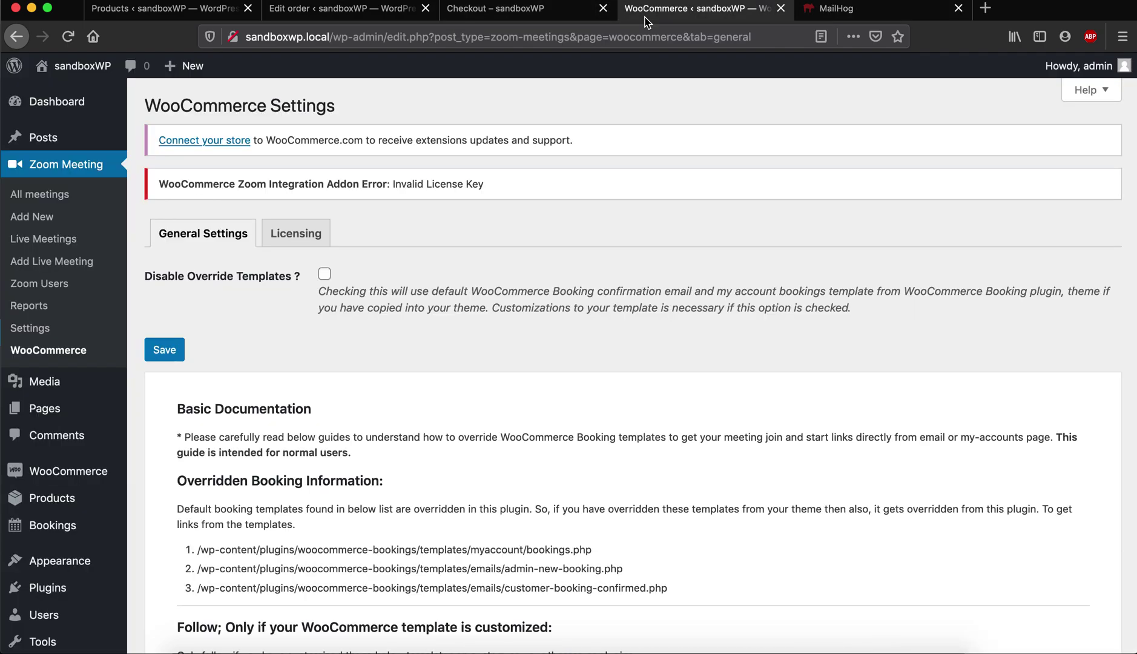
Step: From order #23, open All Bookings and highlight Booking #22's February 20, 2020, 1:00 am start
left_click(538, 7)
left_click(363, 10)
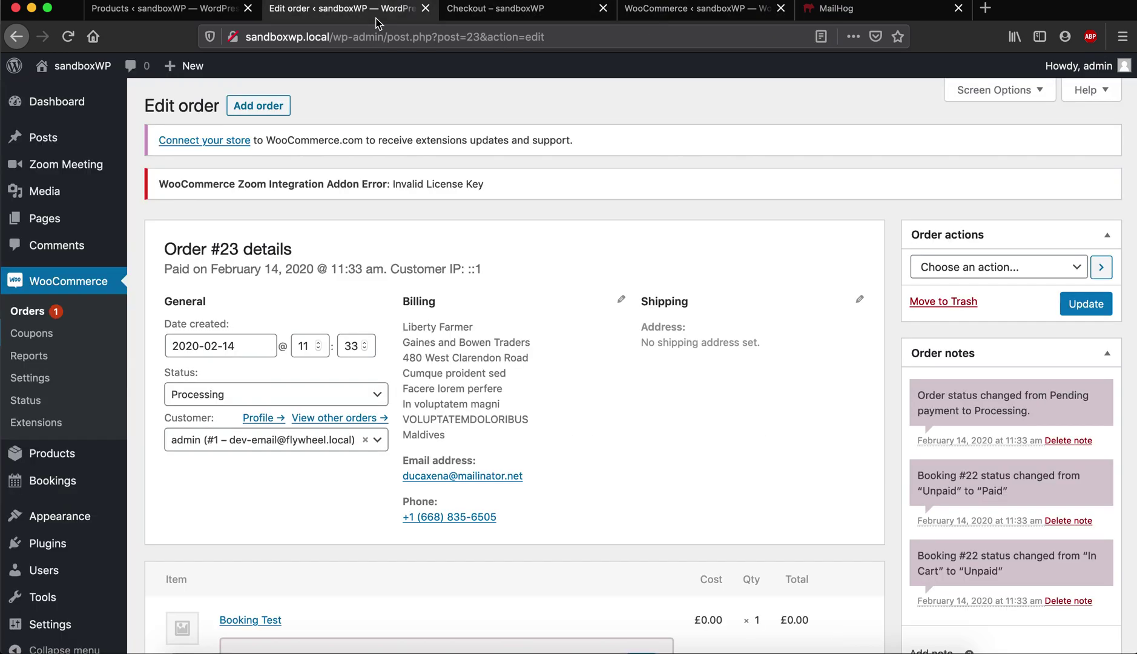
scroll(133, 300, "down", 1)
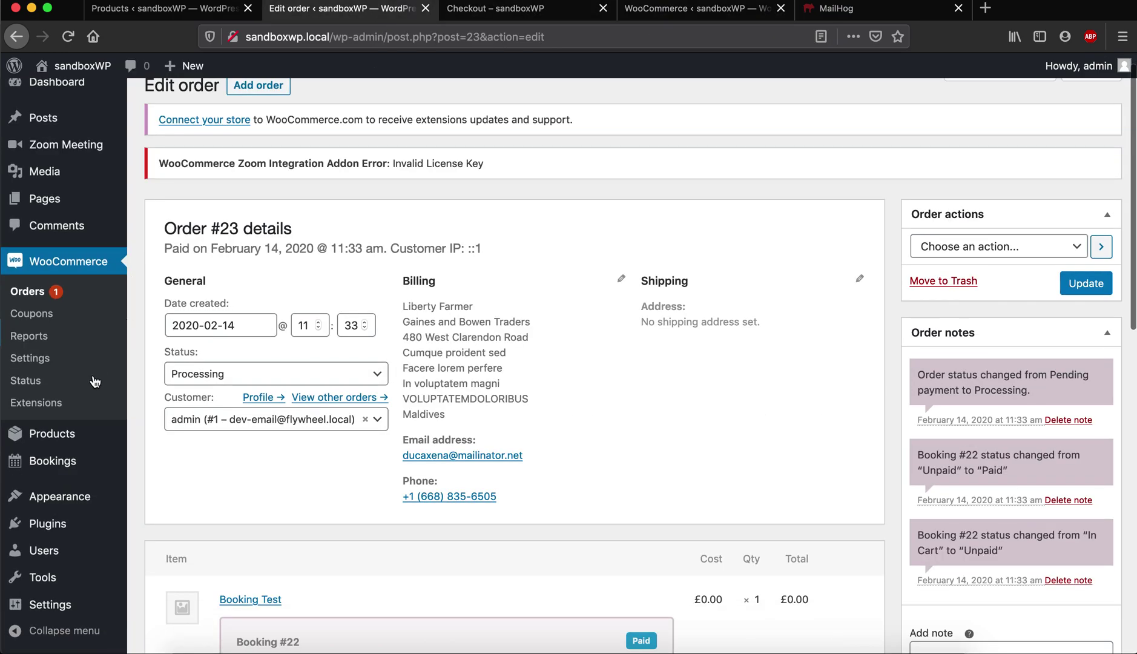
mouse_move(91, 460)
left_click(164, 464)
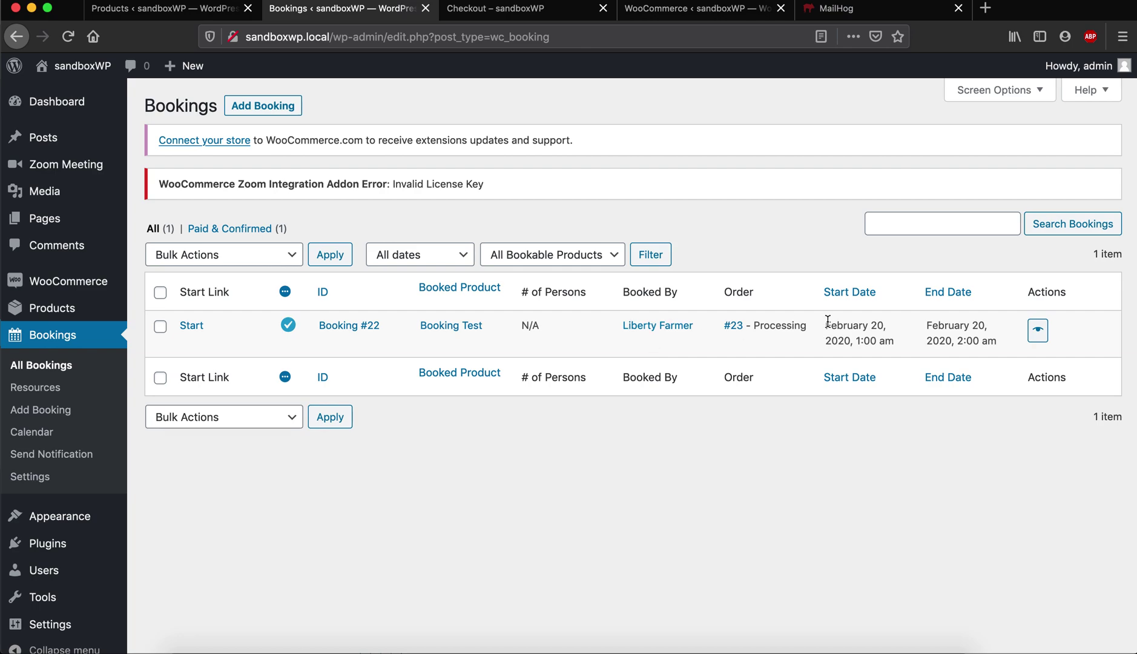
left_click_drag(827, 321, 883, 337)
left_click(896, 342)
Step: Close the Bookings and Checkout tabs and start a new product from the Products list
left_click(426, 8)
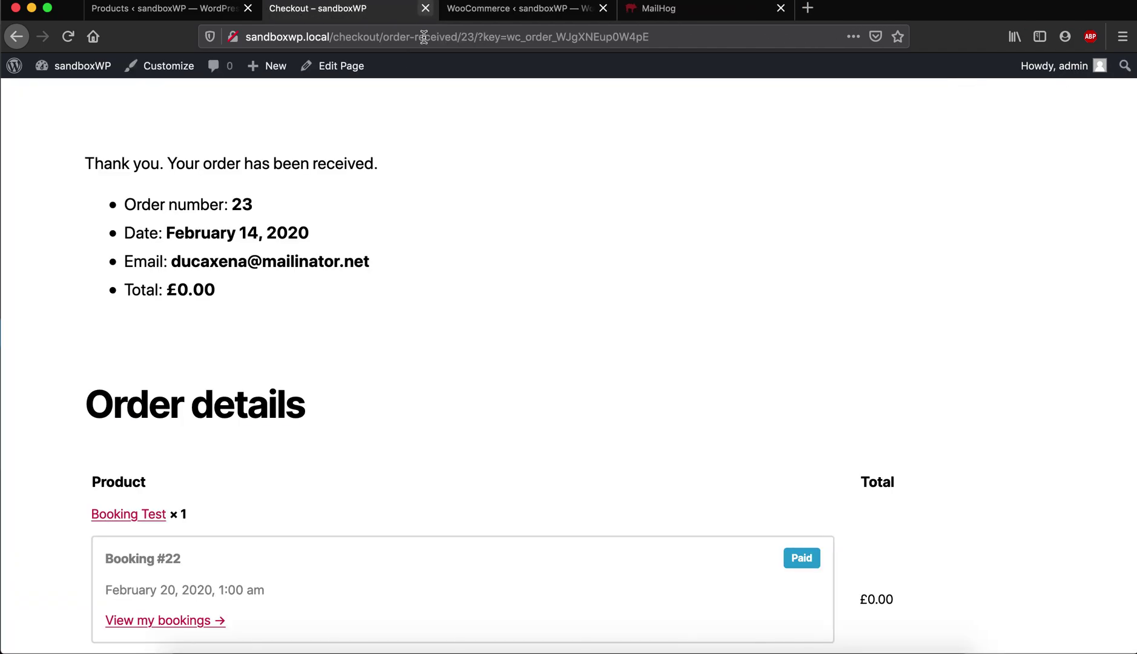
left_click(426, 8)
left_click(163, 8)
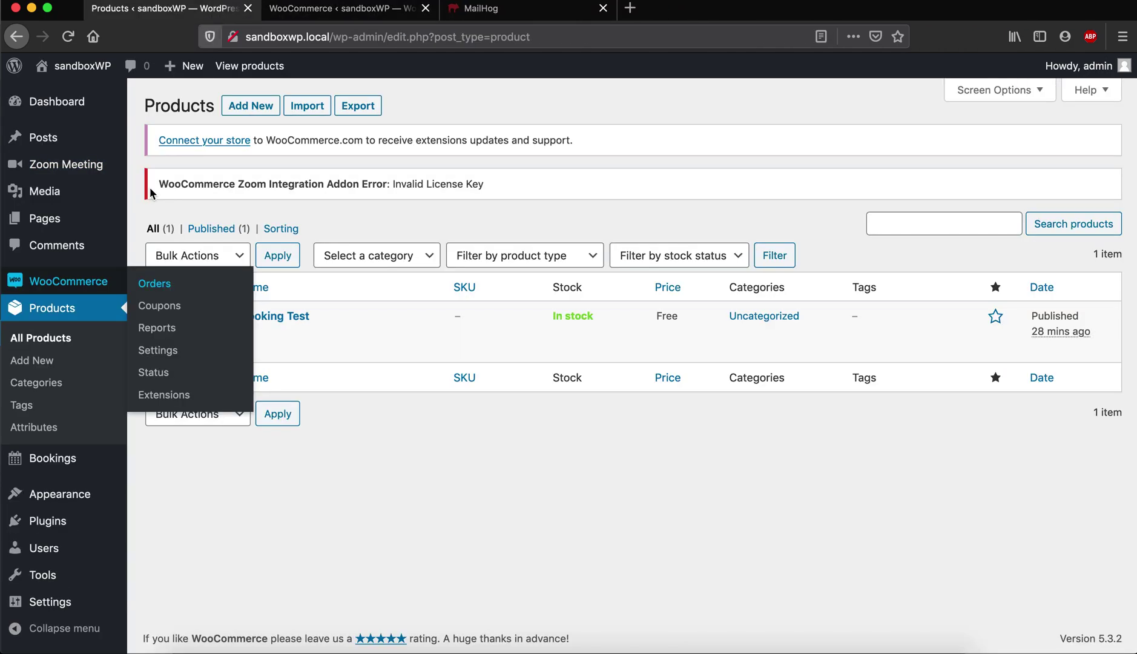
left_click(60, 361)
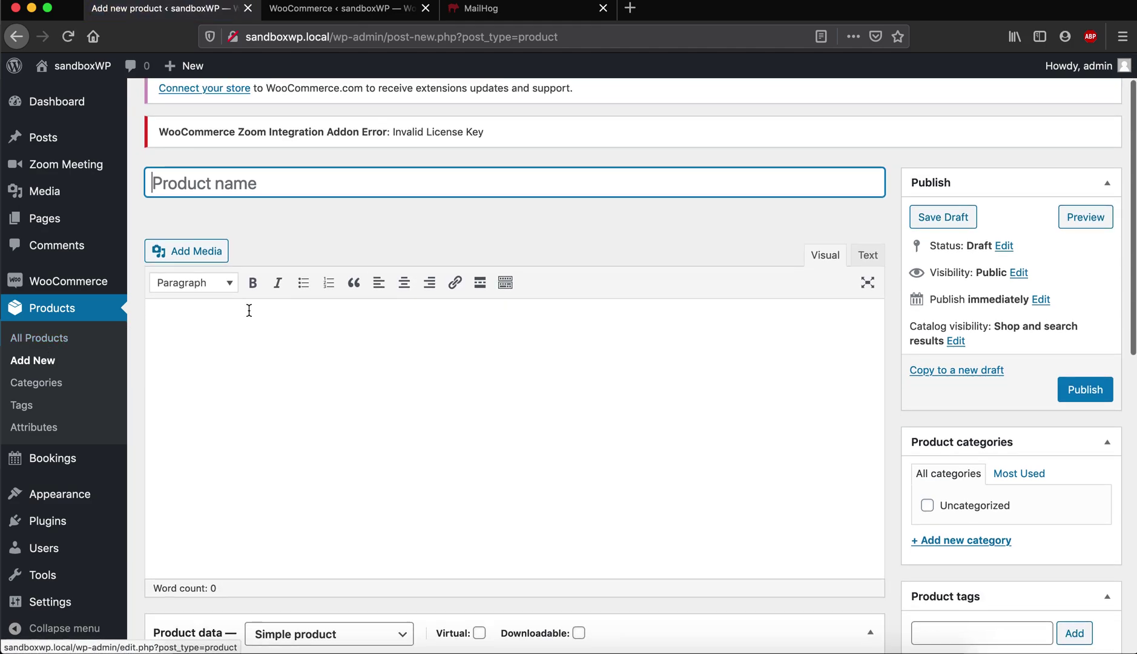
Step: Set the product type to Bookable product and show its Zoom tab with Zoom Meeting enabled
scroll(270, 314, "down", 5)
left_click(322, 330)
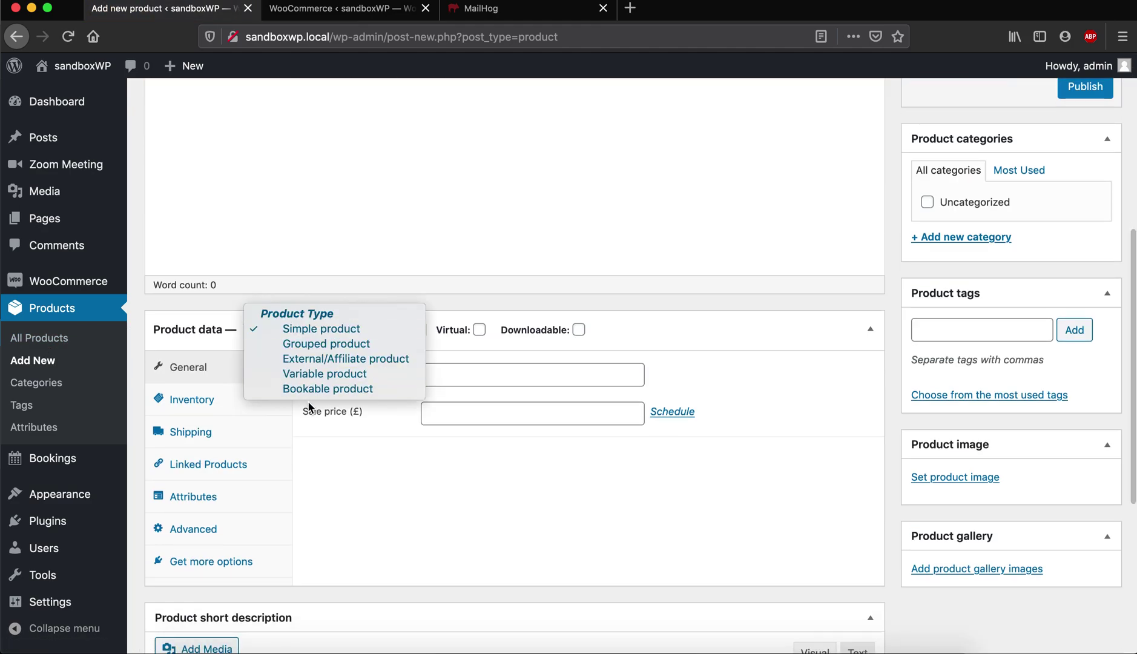
key("Escape")
scroll(350, 457, "down", 2)
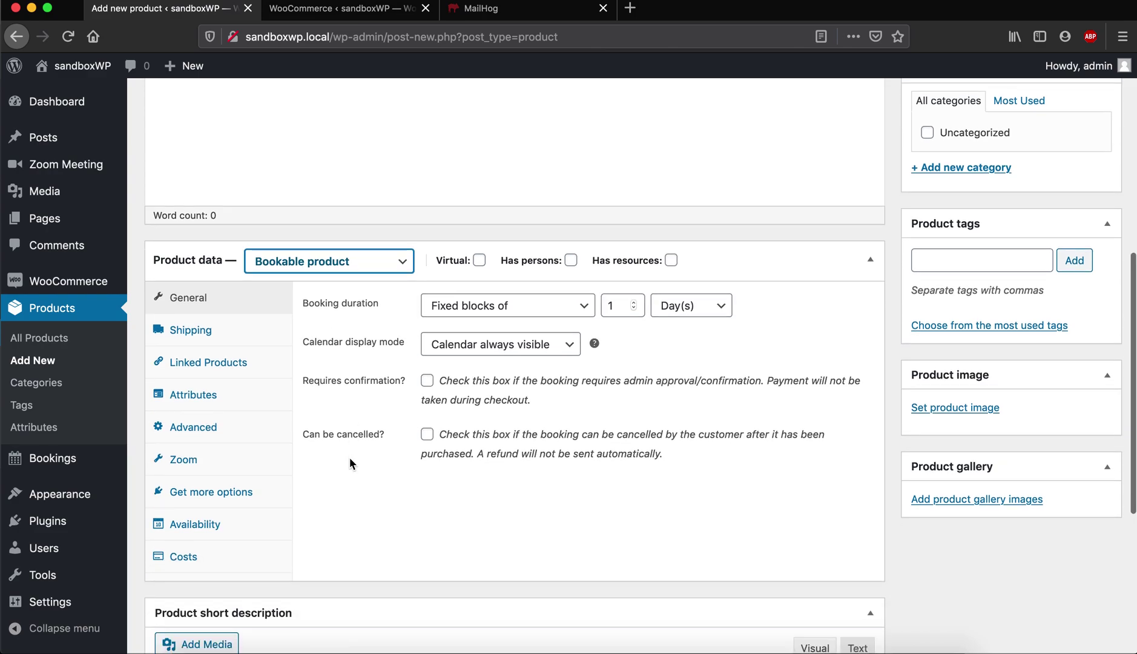
left_click(222, 472)
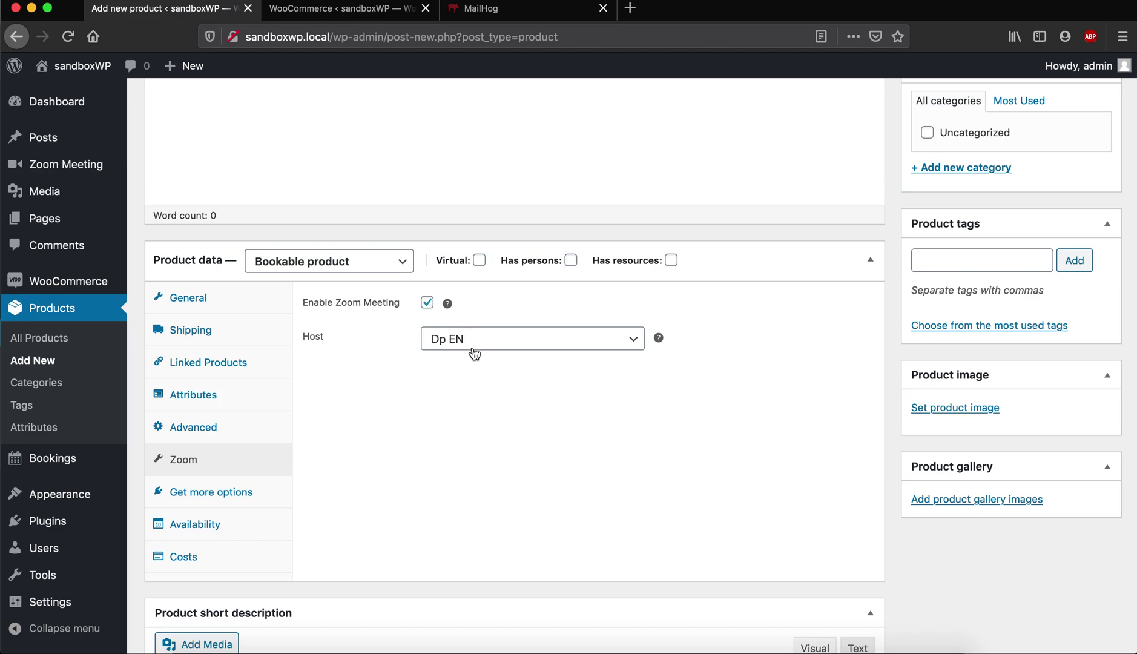
Step: Check the Zoom Host dropdown and keep the single listed host selected
left_click(486, 336)
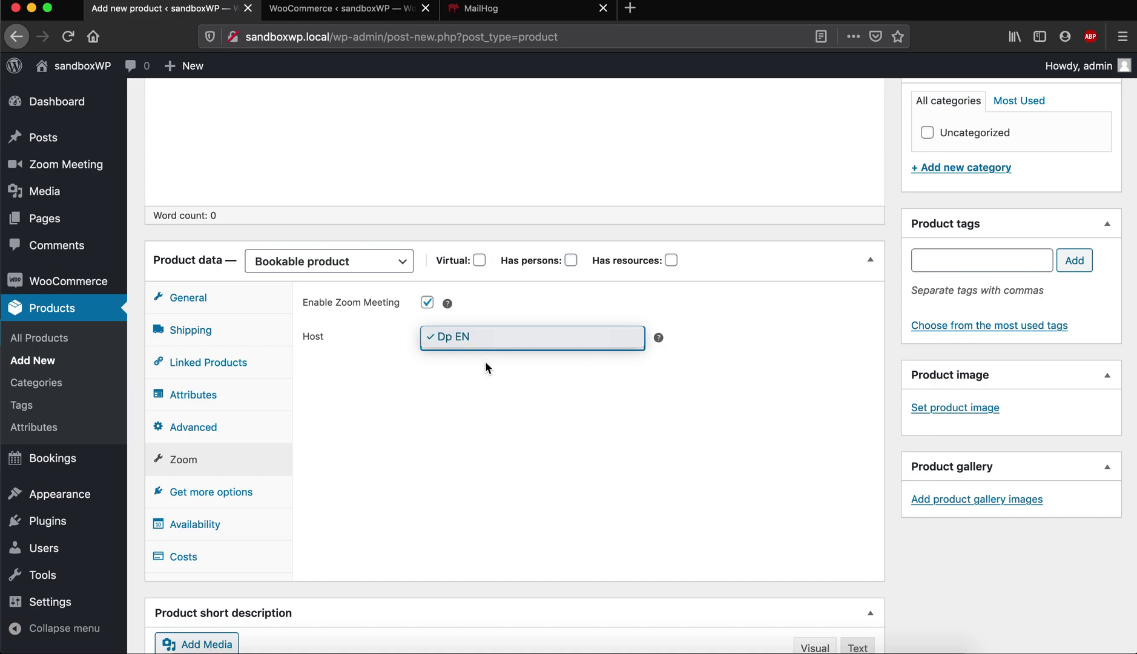
left_click(485, 362)
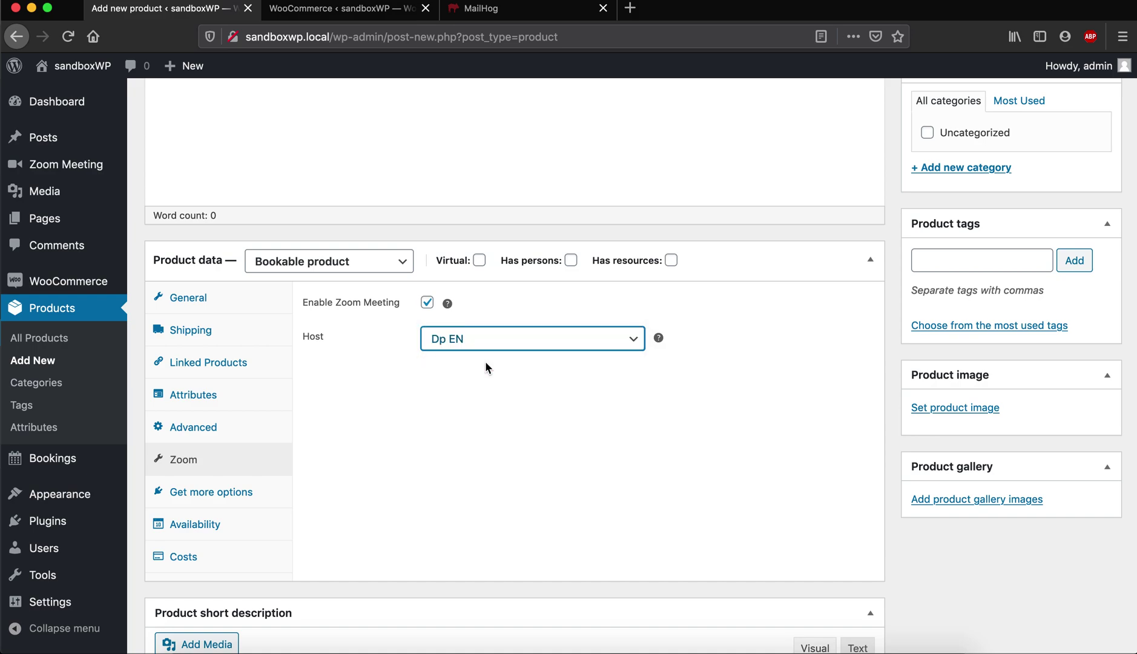
scroll(484, 362, "up", 1)
scroll(503, 449, "up", 1)
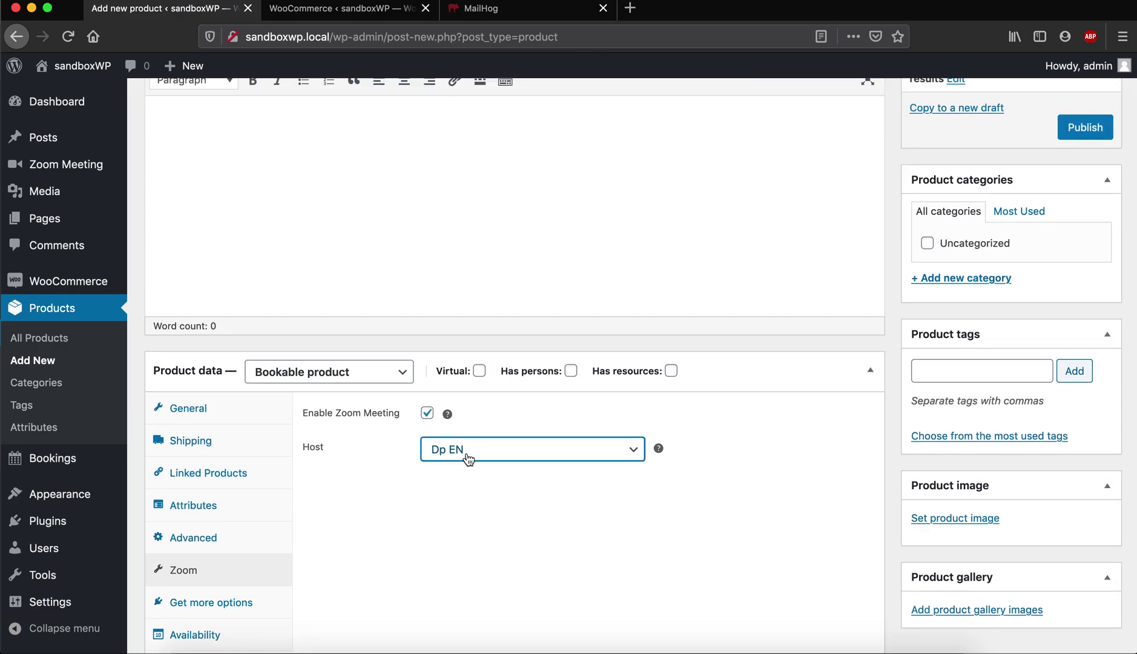
left_click(476, 458)
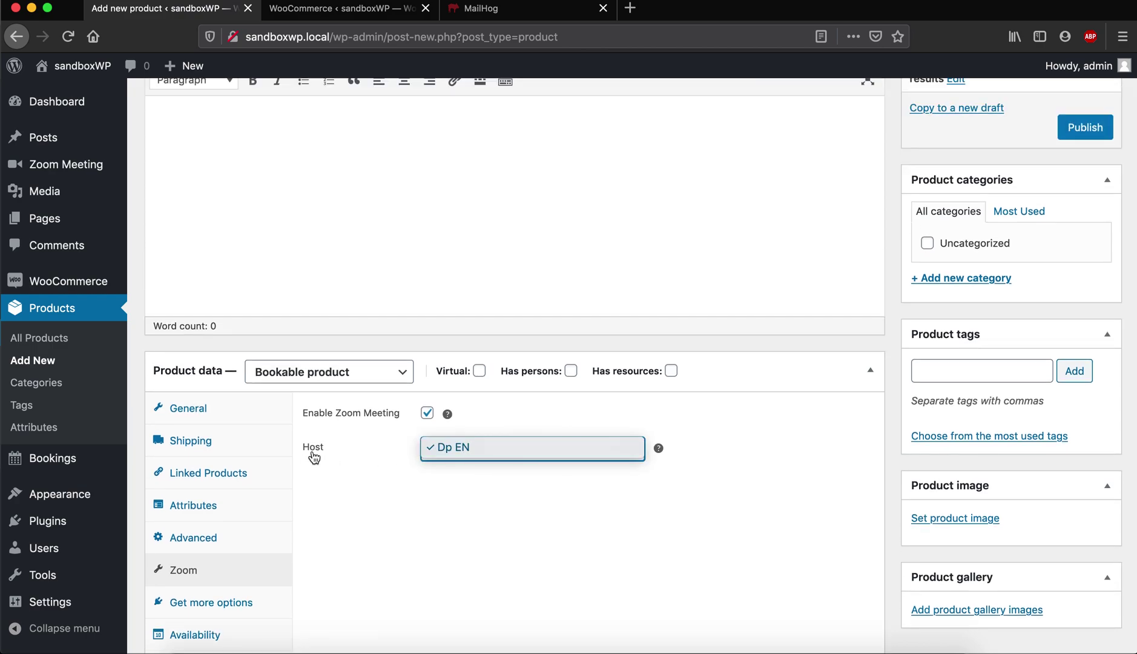
left_click(453, 474)
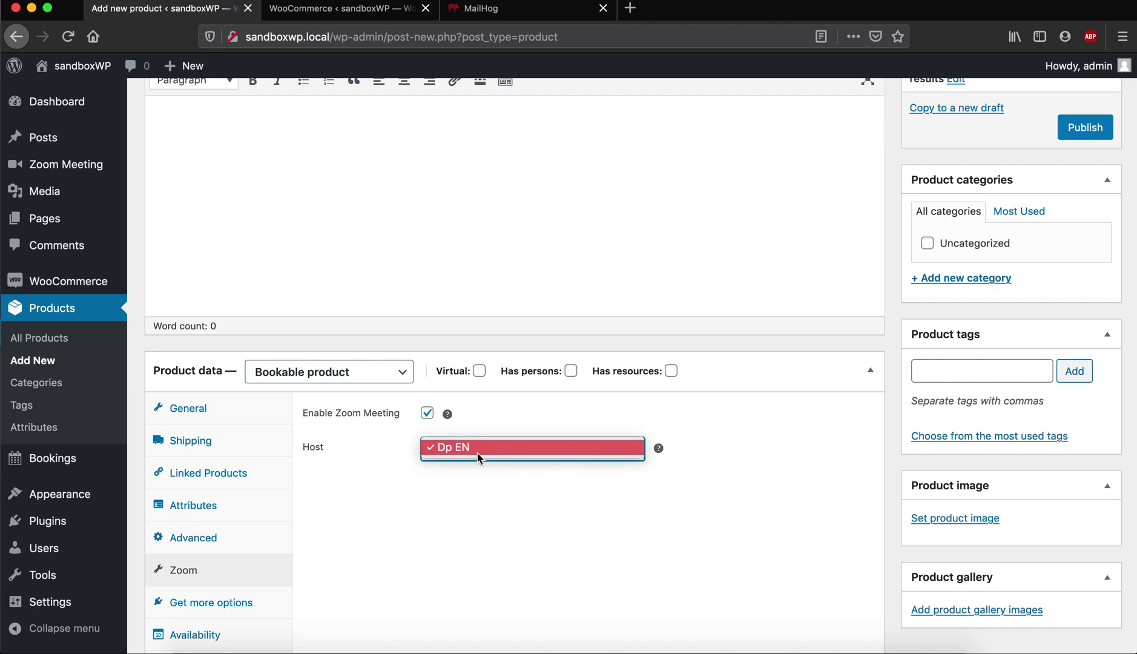
left_click(478, 454)
scroll(496, 291, "up", 2)
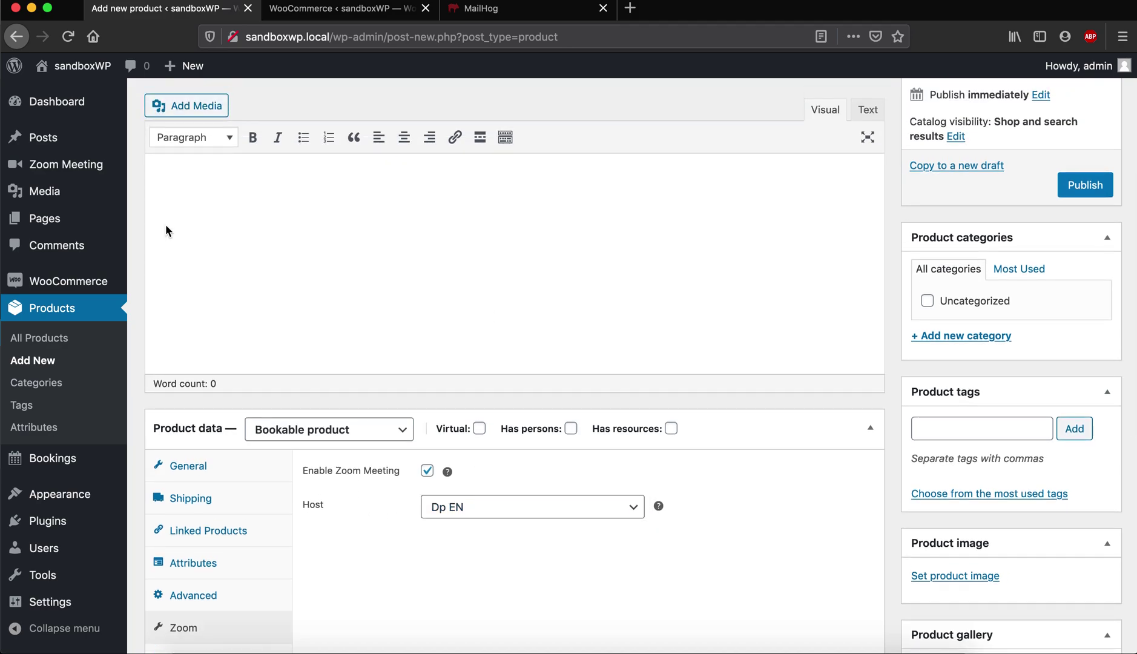
mouse_move(97, 164)
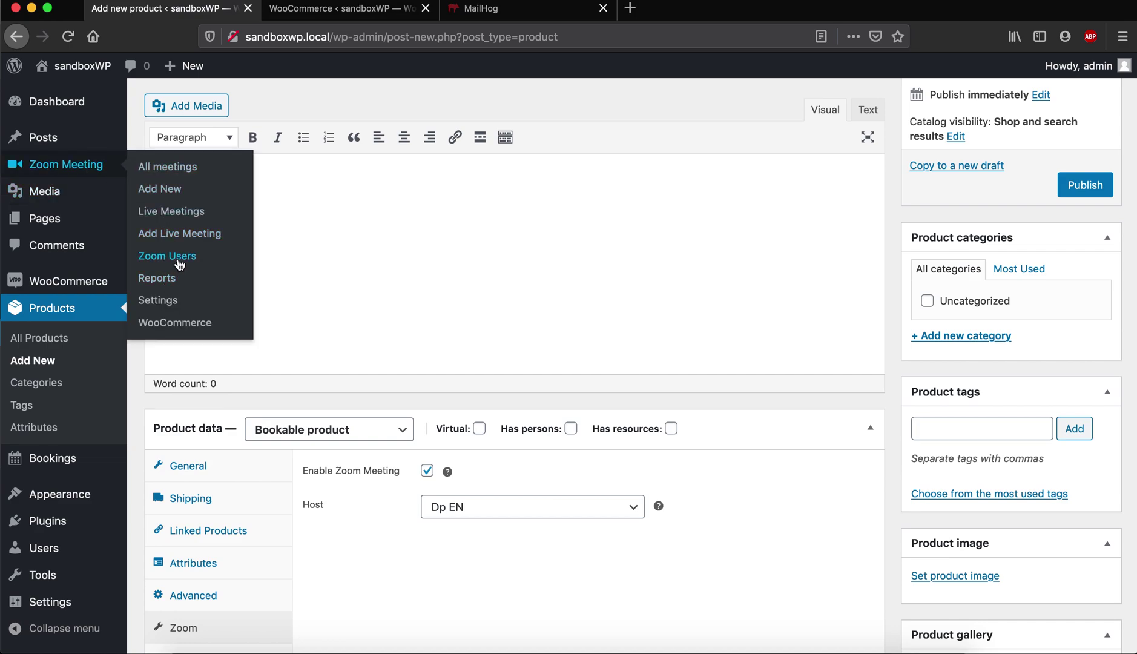